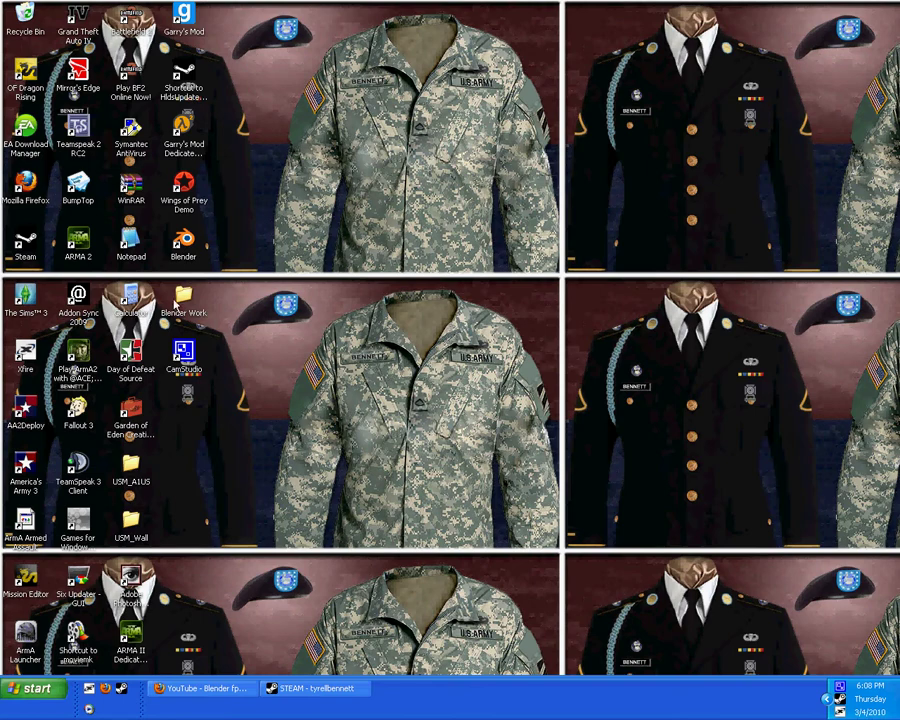
Delete the old Blender Work folder from the desktop to the Recycle Bin.
{"action": "left_click_drag", "start_coordinate": [175, 305], "coordinate": [447, 127]}
{"action": "right_click", "coordinate": [447, 127]}
{"action": "left_click", "coordinate": [500, 324]}
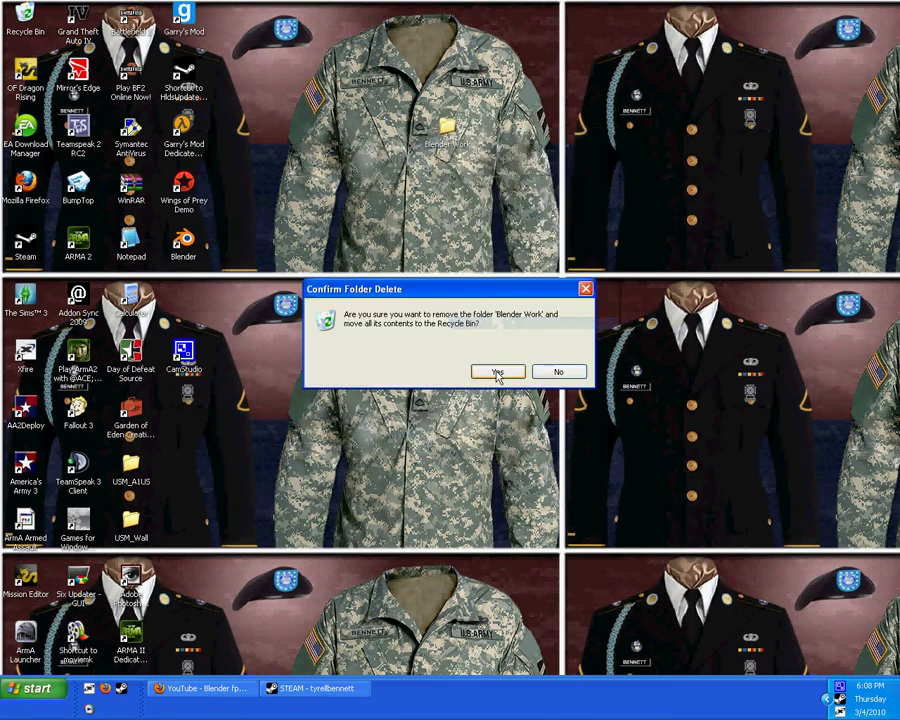
{"action": "left_click", "coordinate": [498, 373]}
{"action": "left_click_drag", "start_coordinate": [187, 368], "coordinate": [187, 311]}
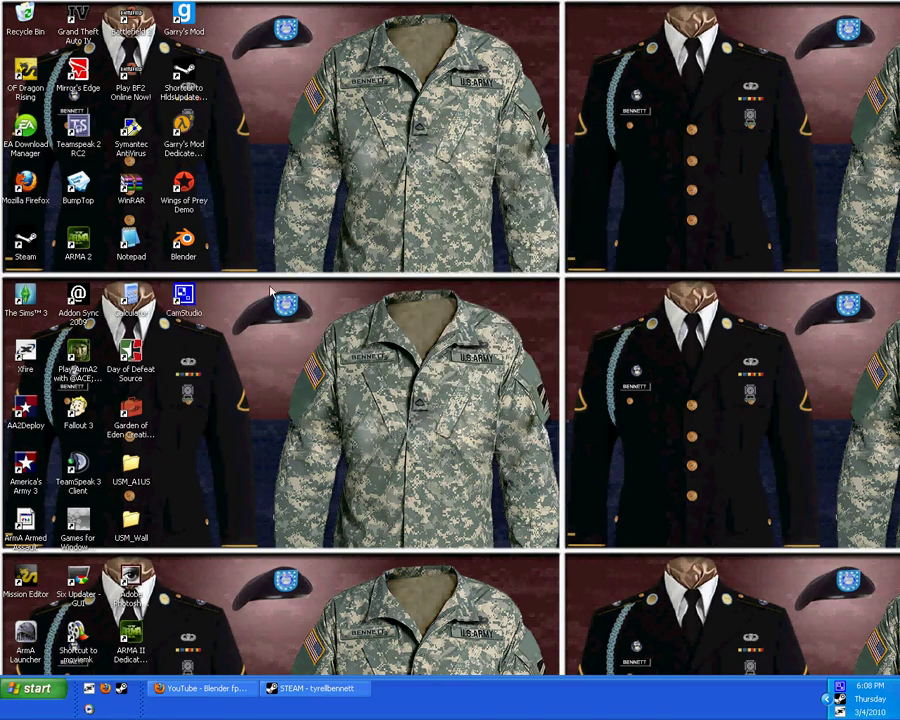
Create a new desktop folder named 'Blender Work', open it and position its window.
{"action": "right_click", "coordinate": [185, 360]}
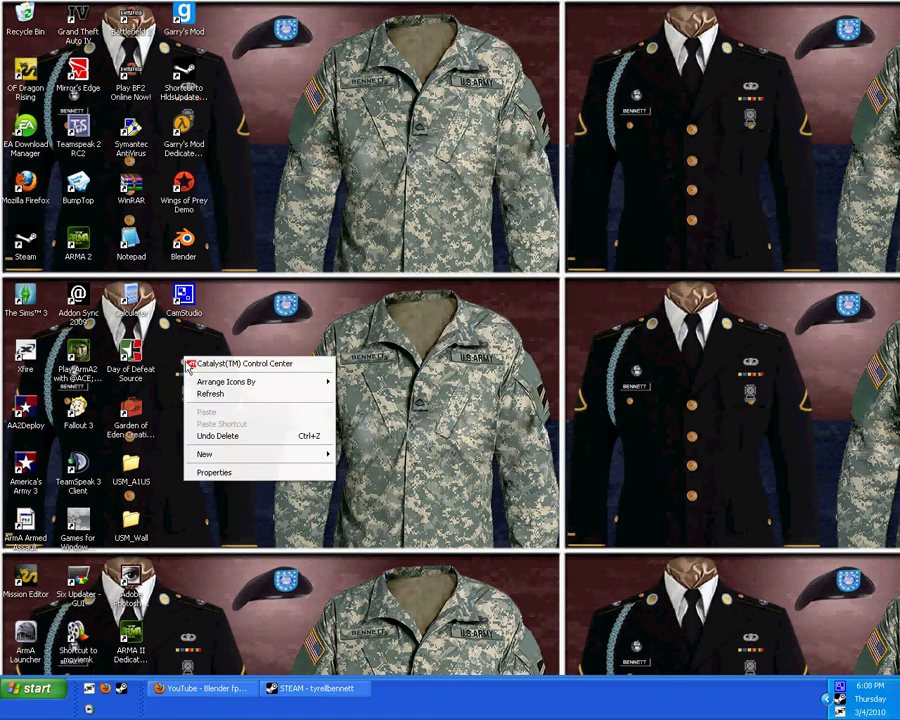
{"action": "mouse_move", "coordinate": [250, 464]}
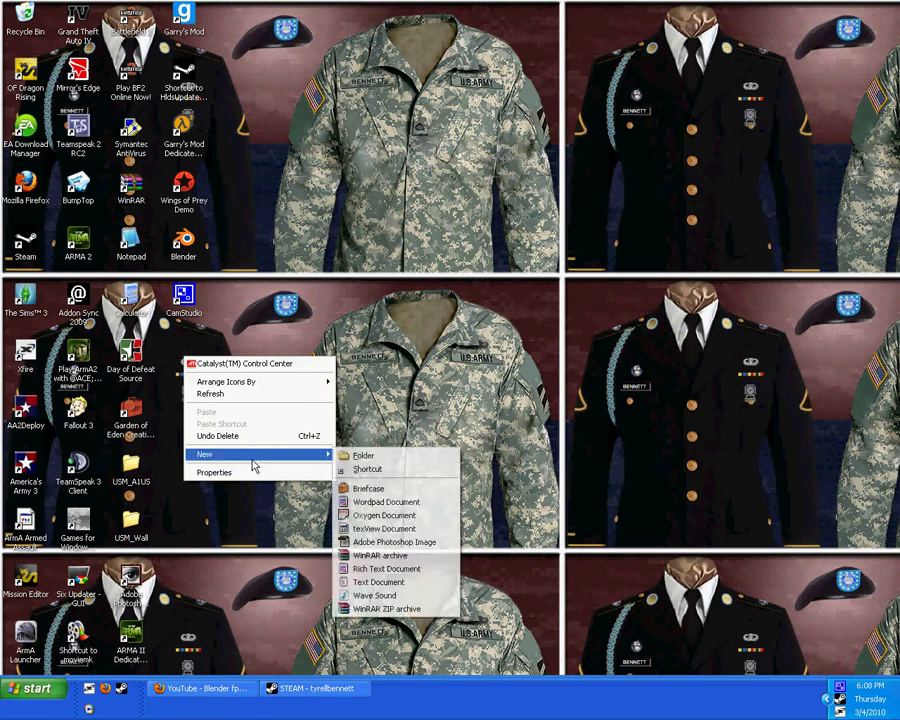
{"action": "left_click", "coordinate": [340, 459]}
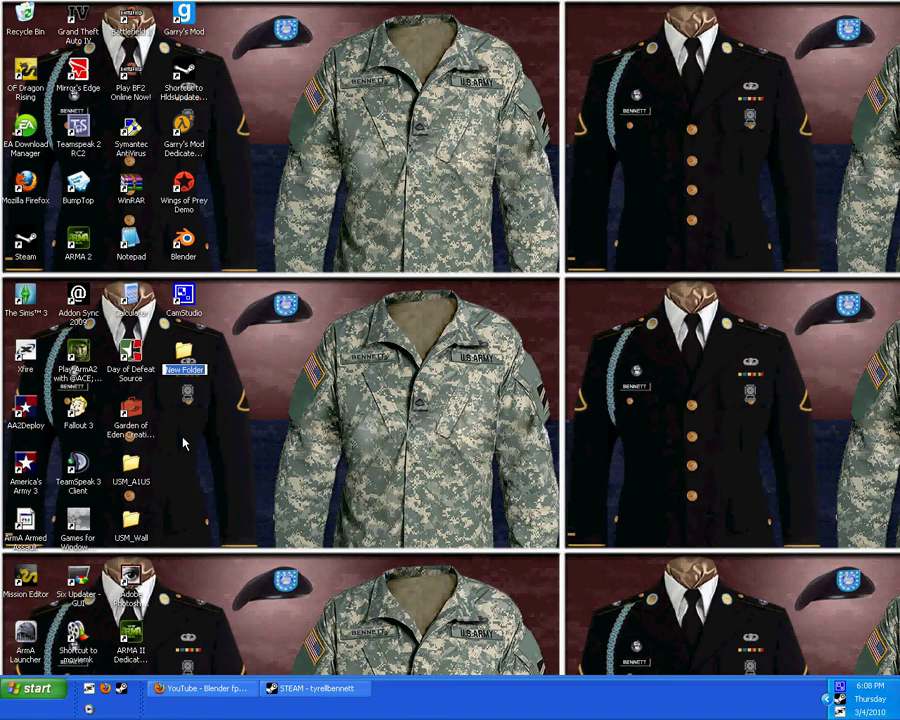
{"action": "type", "text": "Blender Work"}
{"action": "key", "text": "Return"}
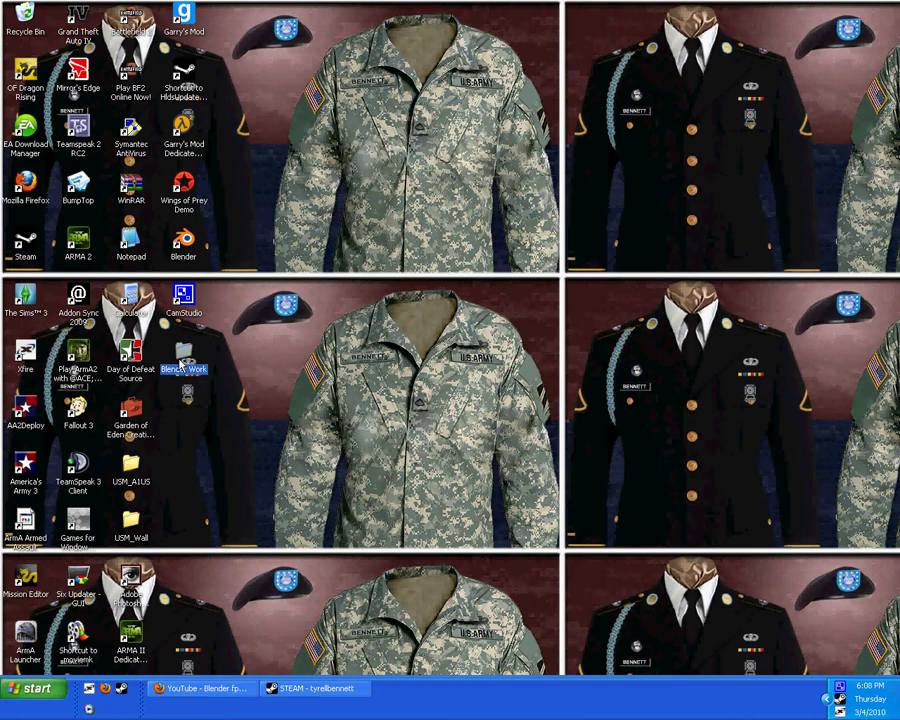
{"action": "key", "text": "Return"}
{"action": "left_click_drag", "start_coordinate": [238, 185], "coordinate": [434, 331]}
{"action": "left_click_drag", "start_coordinate": [230, 190], "coordinate": [427, 318]}
{"action": "left_click_drag", "start_coordinate": [252, 100], "coordinate": [345, 207]}
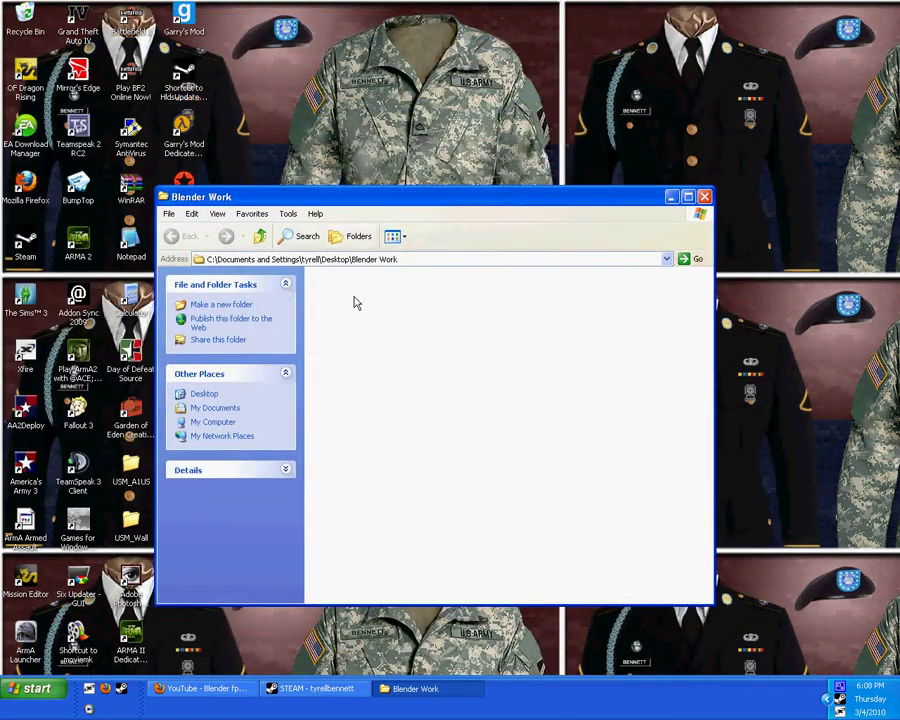
Create a 'Glock' subfolder inside Blender Work, then close the Blender Work window.
{"action": "right_click", "coordinate": [344, 305]}
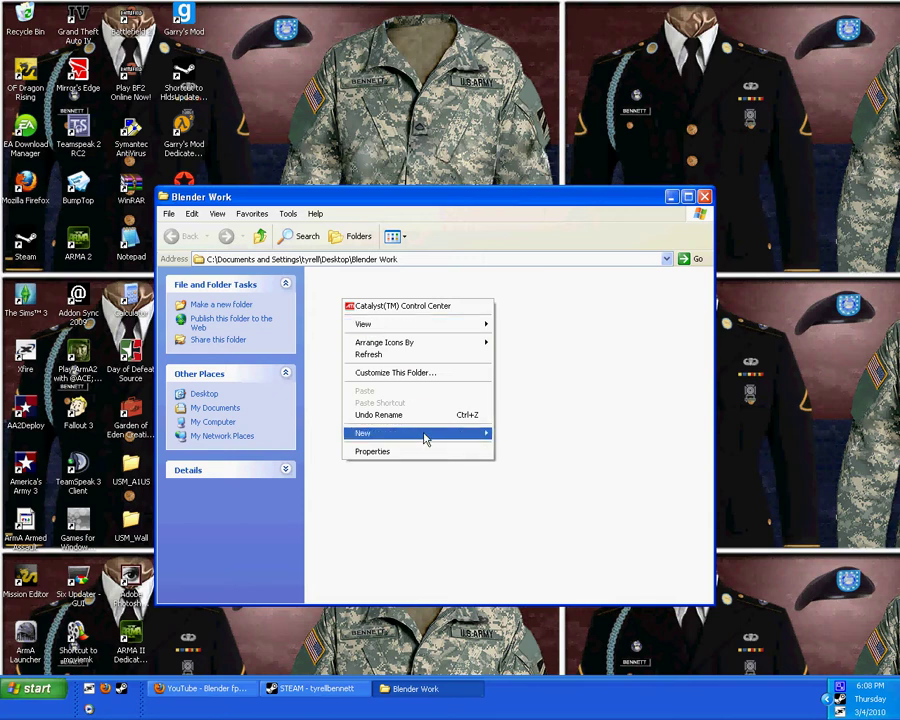
{"action": "mouse_move", "coordinate": [424, 434]}
{"action": "left_click", "coordinate": [547, 440]}
{"action": "type", "text": "Glock"}
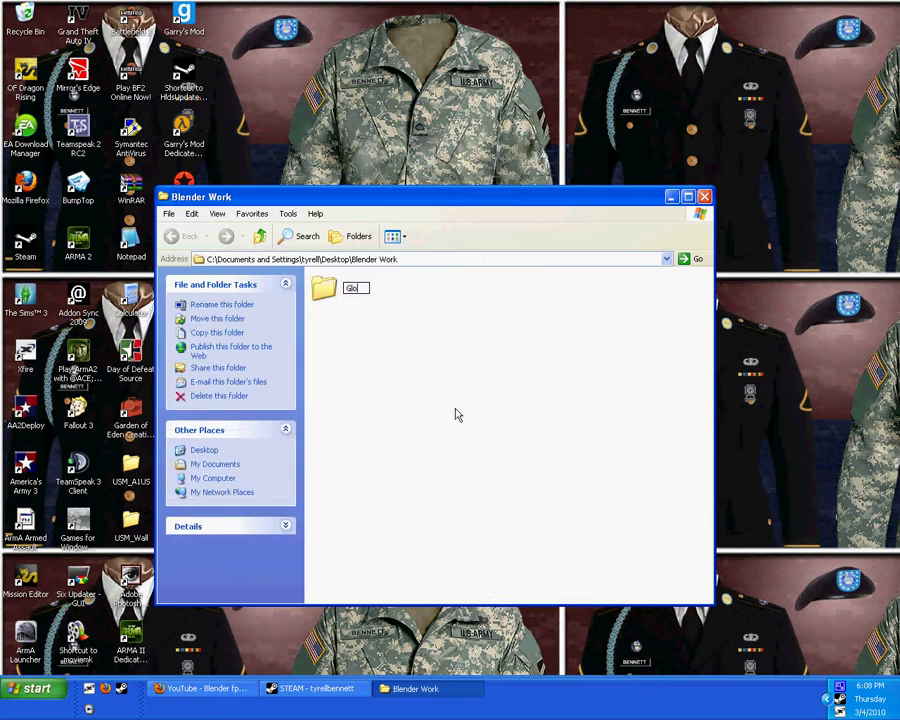
{"action": "key", "text": "Return"}
{"action": "left_click", "coordinate": [455, 405]}
{"action": "left_click", "coordinate": [325, 290]}
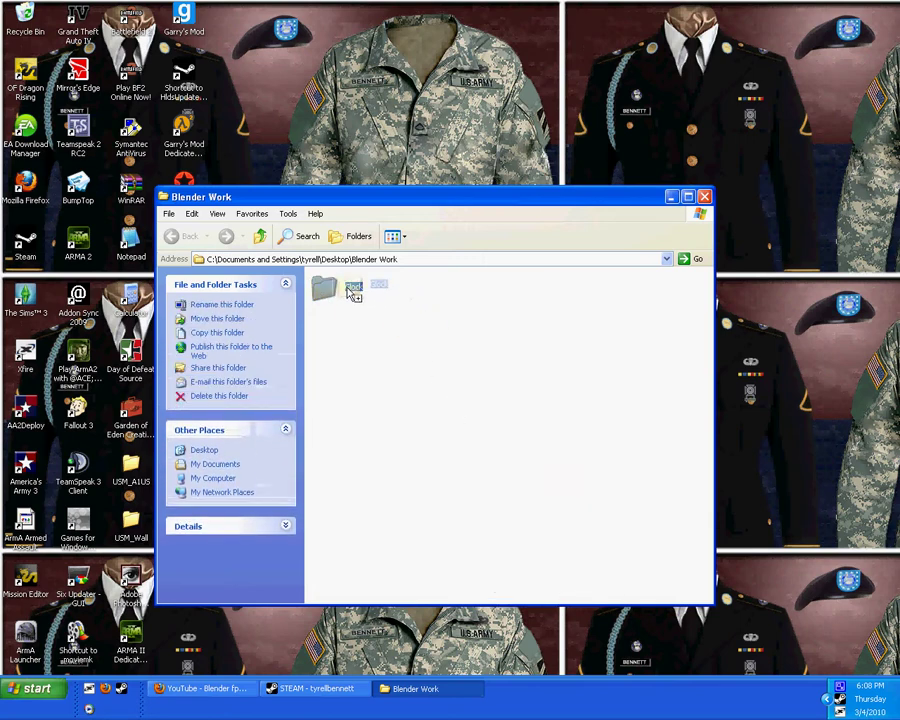
{"action": "left_click", "coordinate": [396, 321]}
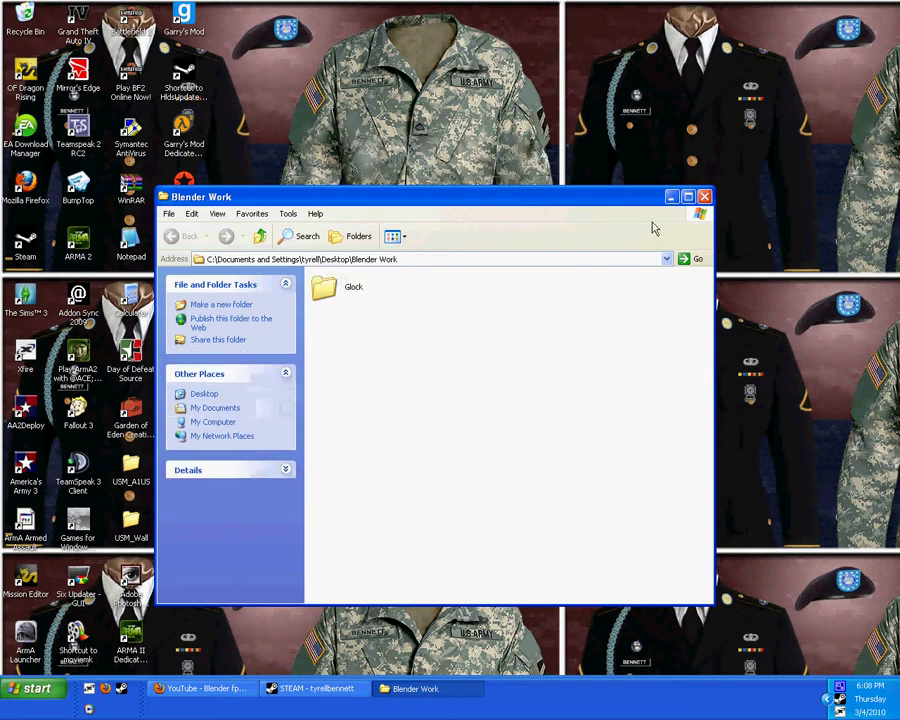
{"action": "left_click", "coordinate": [704, 196]}
Close Steam and minimize the YouTube tutorial window.
{"action": "right_click", "coordinate": [311, 694]}
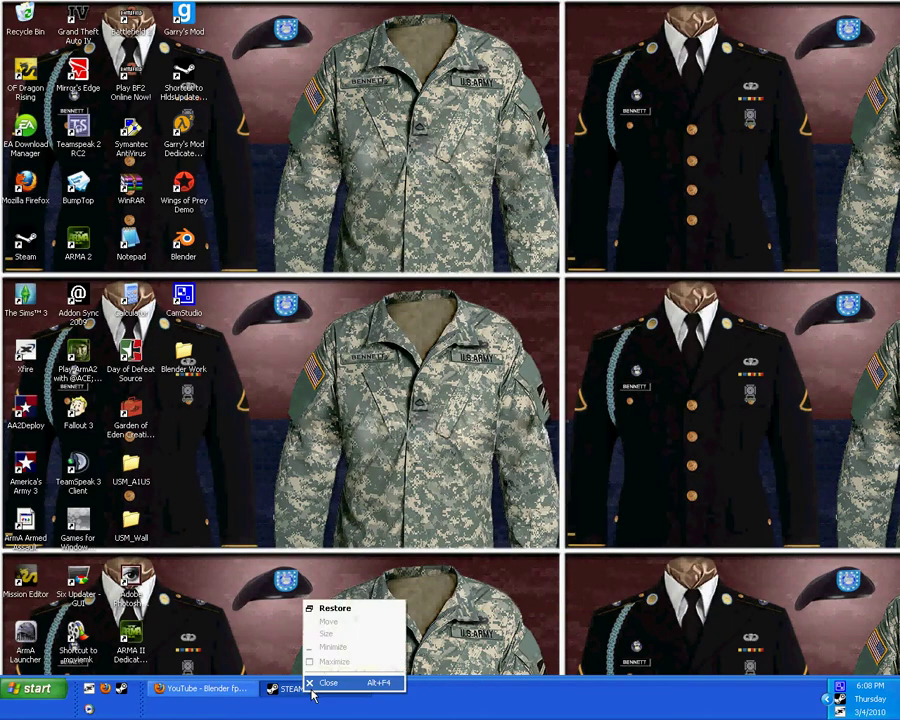
{"action": "left_click", "coordinate": [328, 682]}
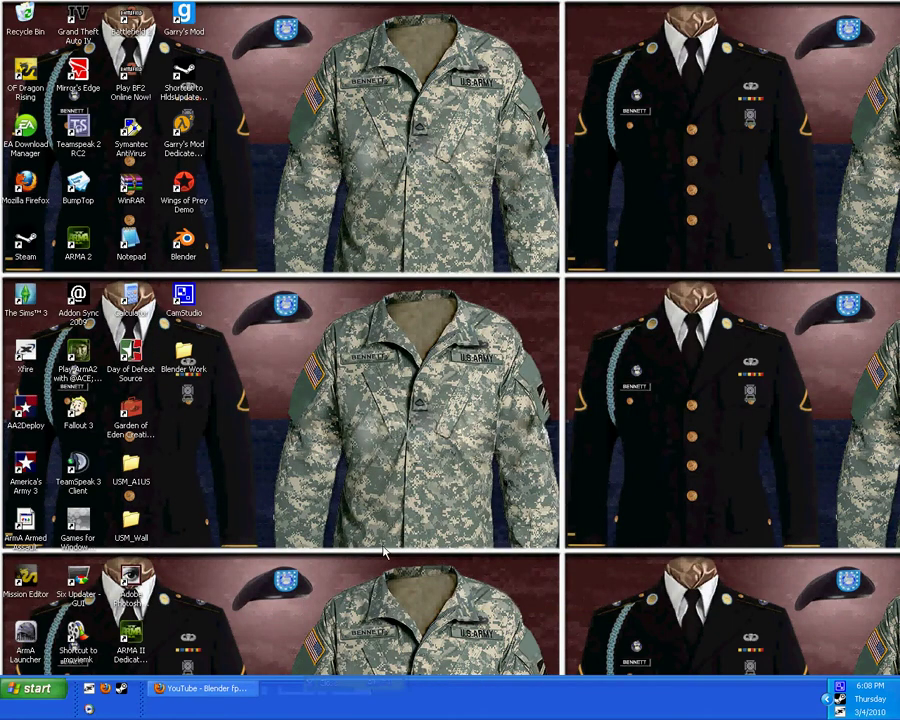
{"action": "left_click", "coordinate": [193, 690]}
{"action": "left_click", "coordinate": [200, 689]}
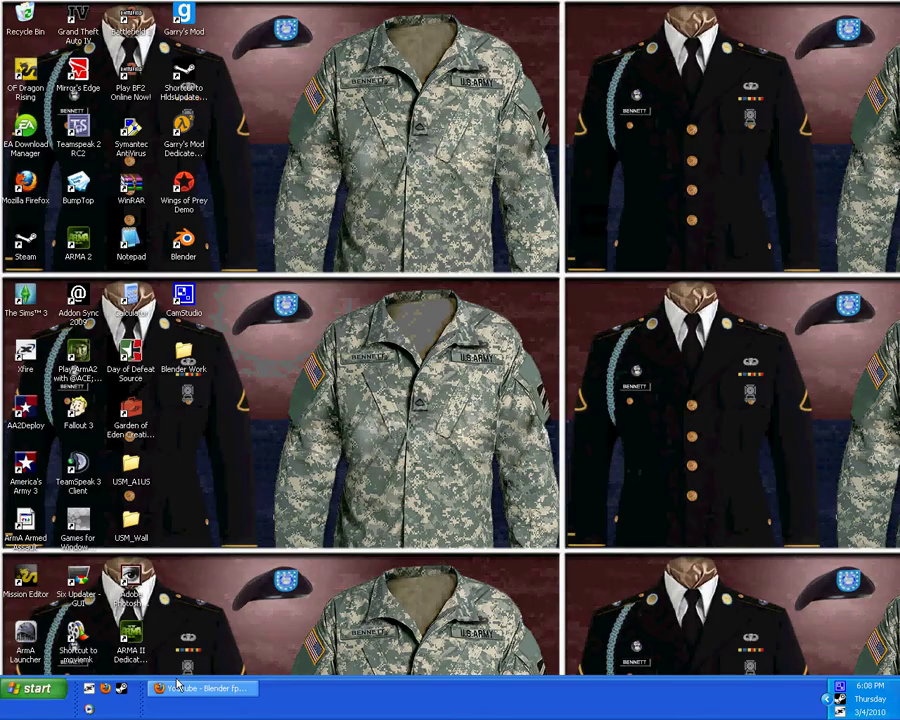
{"action": "left_click", "coordinate": [33, 689]}
{"action": "left_click", "coordinate": [203, 695]}
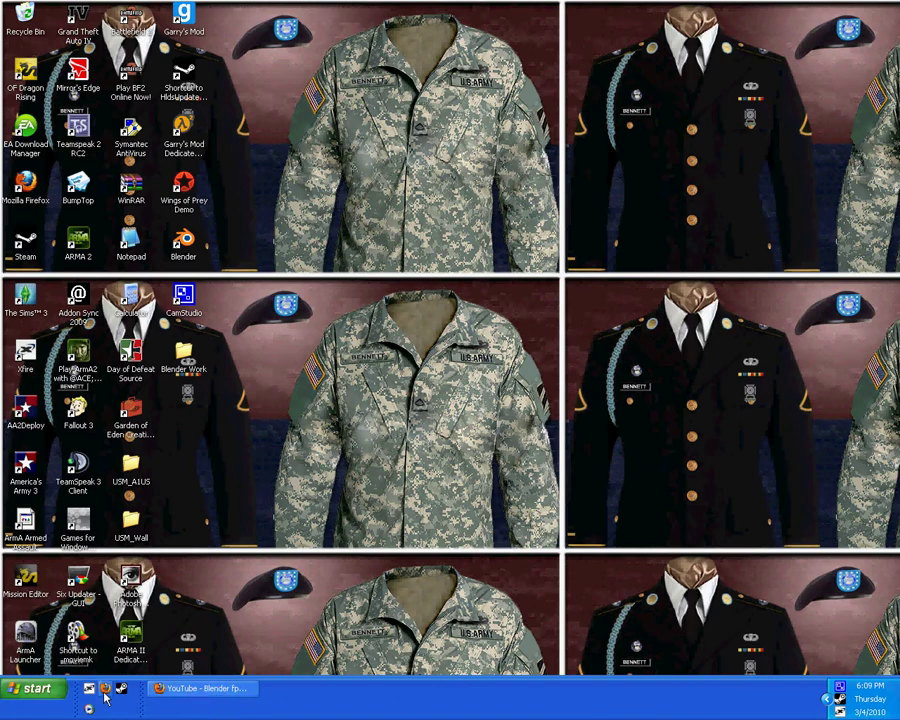
Open a new Firefox window and load google.com from the address suggestions.
{"action": "left_click", "coordinate": [104, 690]}
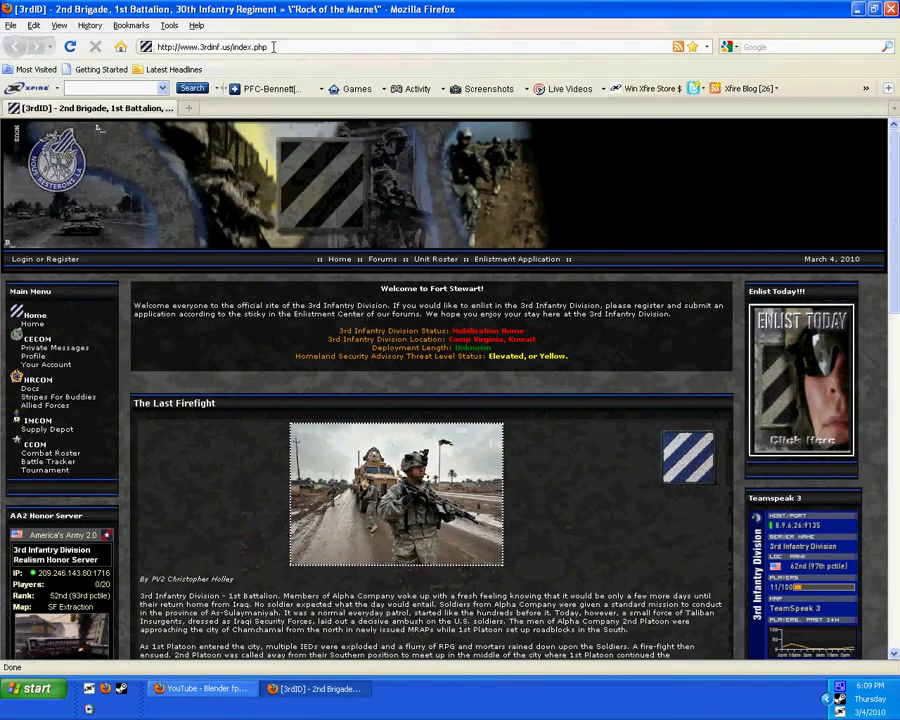
{"action": "left_click", "coordinate": [273, 46]}
{"action": "type", "text": "www"}
{"action": "key", "text": "Down"}
{"action": "key", "text": "Return"}
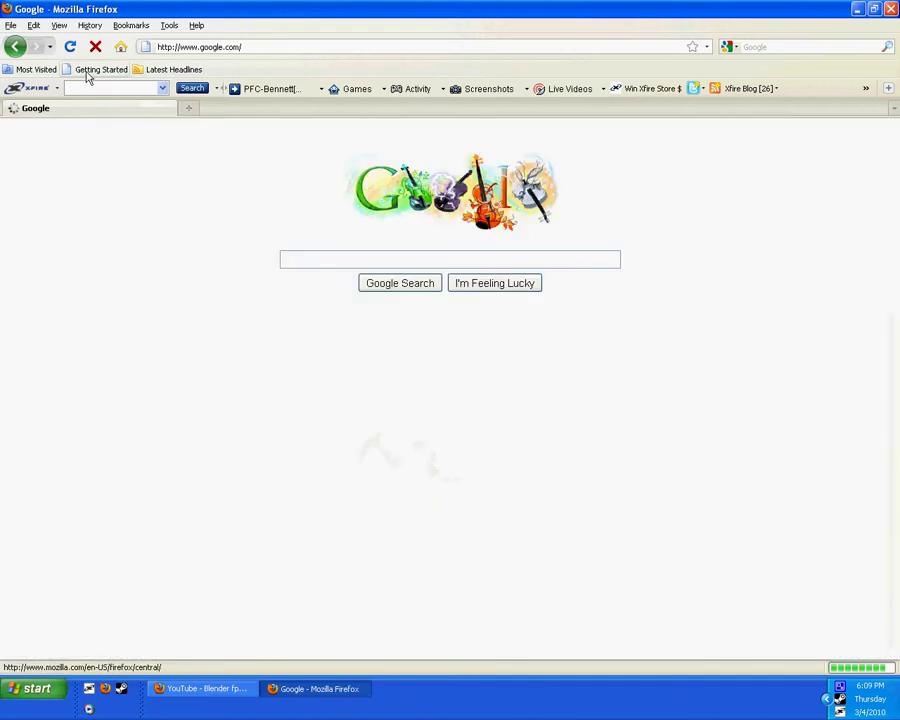
Run a Google Images search for 'Glock'.
{"action": "left_click", "coordinate": [40, 128]}
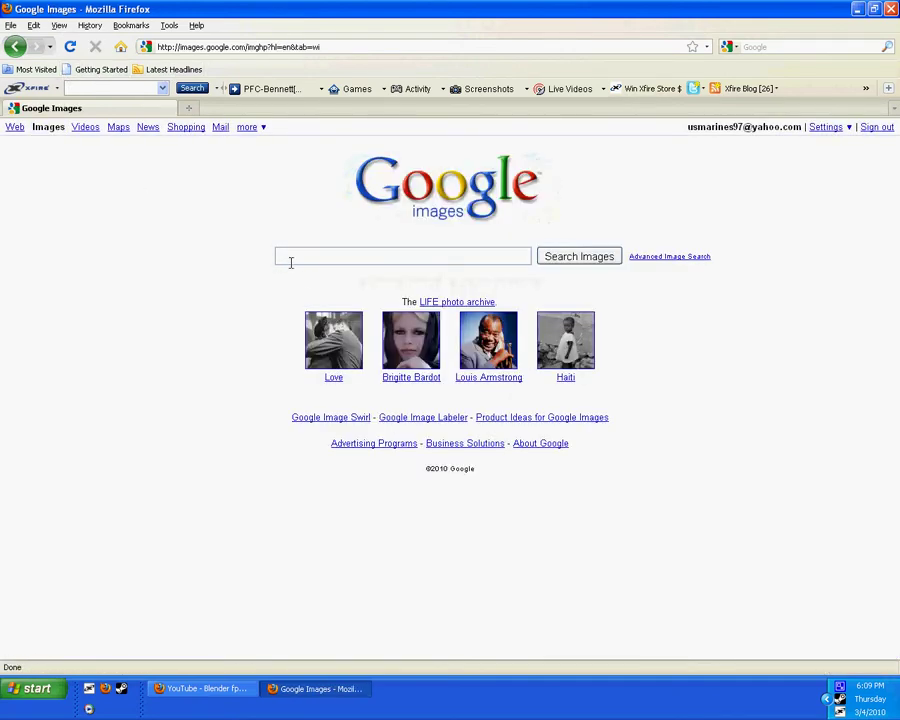
{"action": "type", "text": "Glock"}
{"action": "key", "text": "Return"}
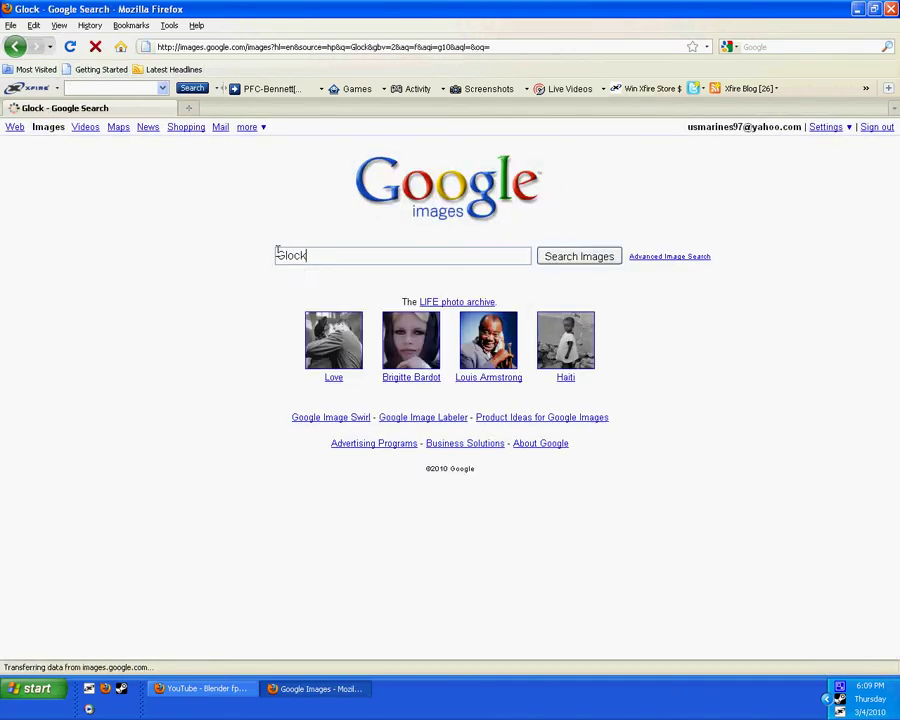
Page forward through the Glock results to the third page, results 37–54.
{"action": "scroll", "coordinate": [470, 460], "scroll_direction": "down", "scroll_amount": 3}
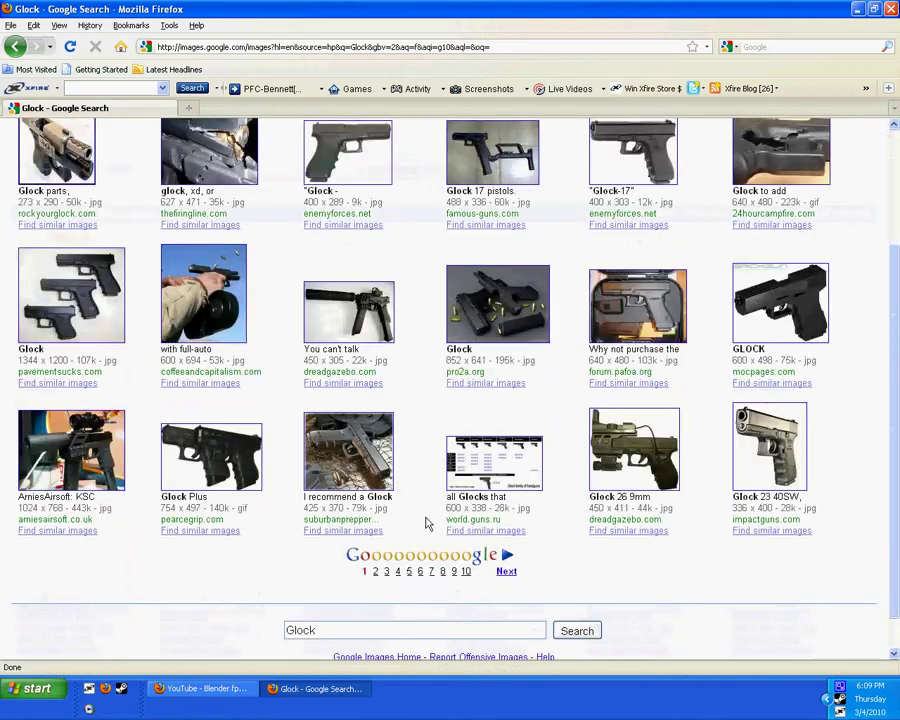
{"action": "left_click", "coordinate": [375, 574]}
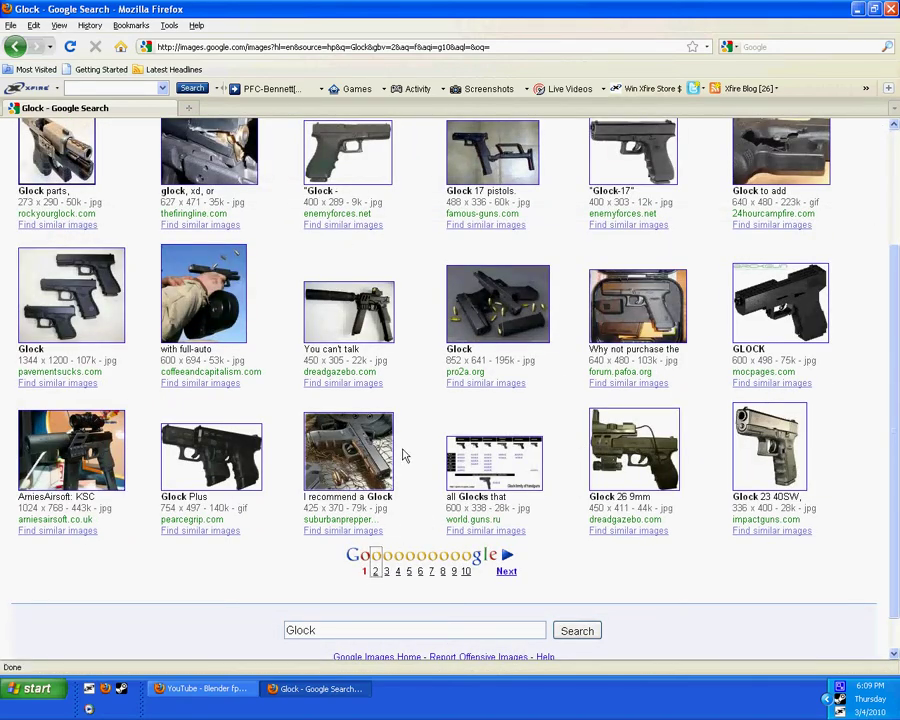
{"action": "scroll", "coordinate": [463, 628], "scroll_direction": "down", "scroll_amount": 3}
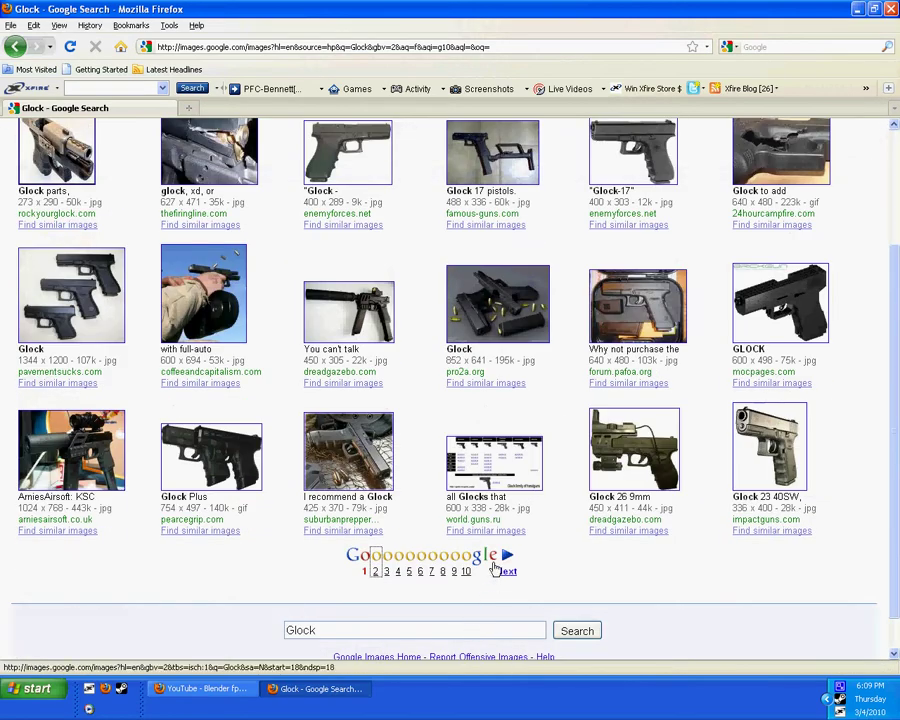
{"action": "left_click", "coordinate": [500, 566]}
{"action": "scroll", "coordinate": [412, 526], "scroll_direction": "down", "scroll_amount": 5}
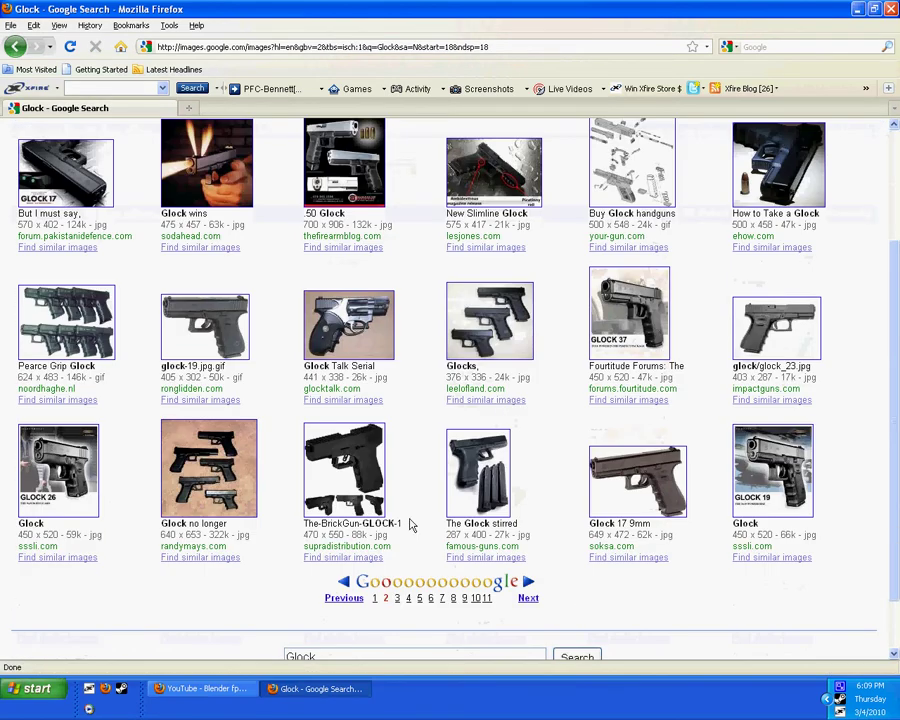
{"action": "left_click", "coordinate": [403, 558]}
View the glock_12892 image at full size, then return to the results page.
{"action": "left_click", "coordinate": [485, 335]}
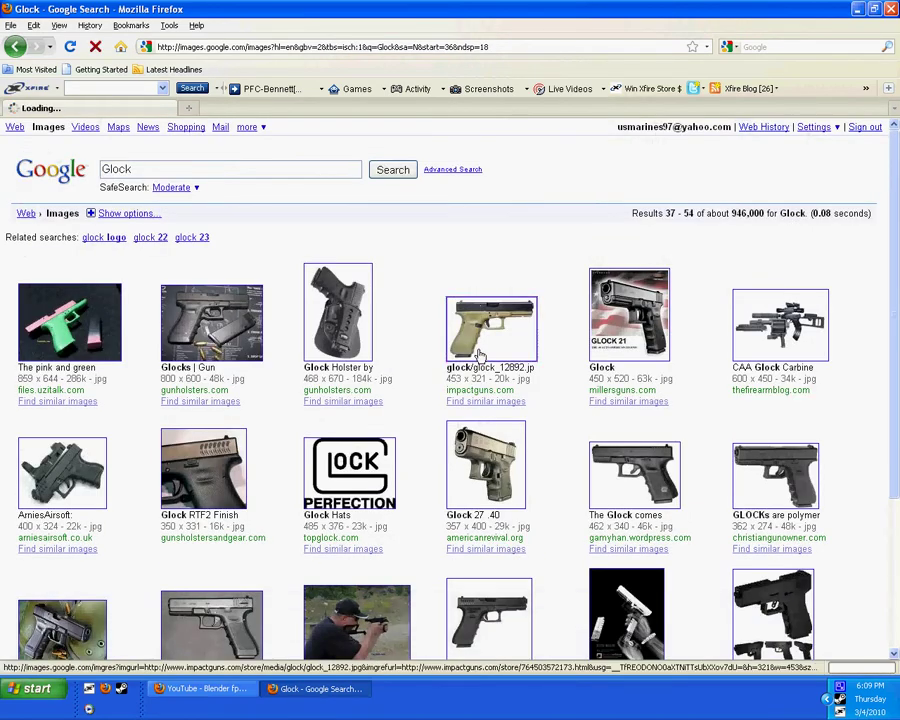
{"action": "left_click", "coordinate": [80, 185]}
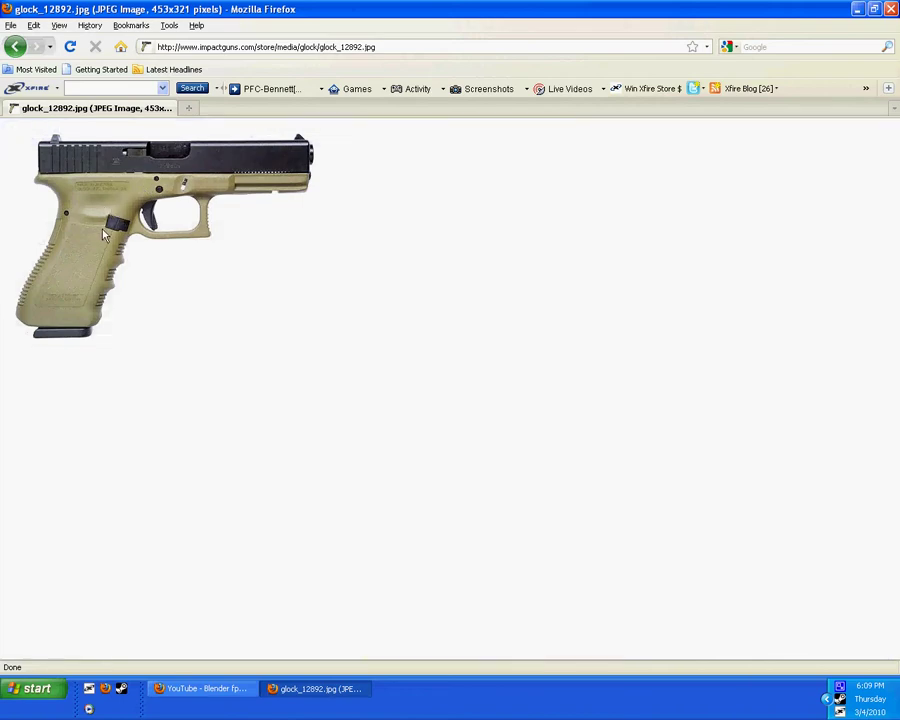
{"action": "left_click", "coordinate": [14, 46]}
{"action": "left_click", "coordinate": [14, 46]}
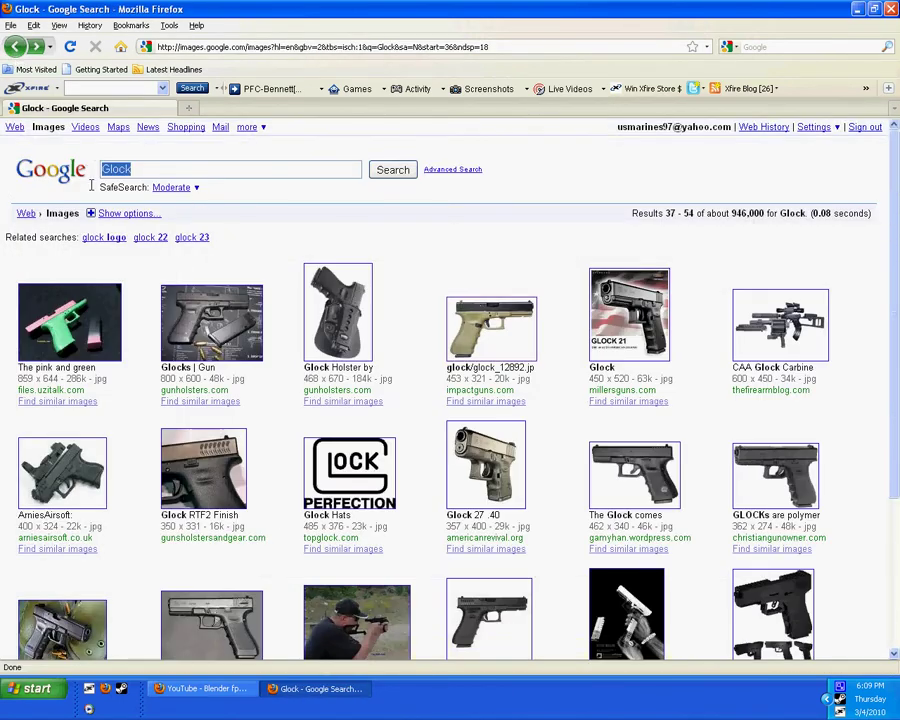
Search Google Images for 'Gold Glock'.
{"action": "type", "text": "Ga"}
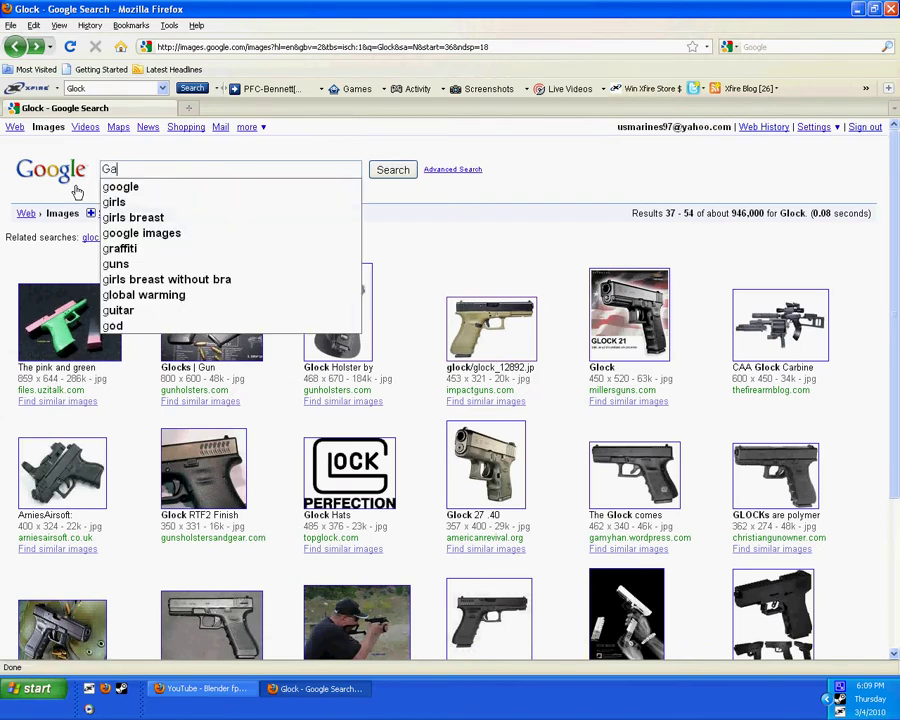
{"action": "type", "text": "o"}
{"action": "key", "text": "BackSpace"}
{"action": "key", "text": "BackSpace"}
{"action": "type", "text": "o"}
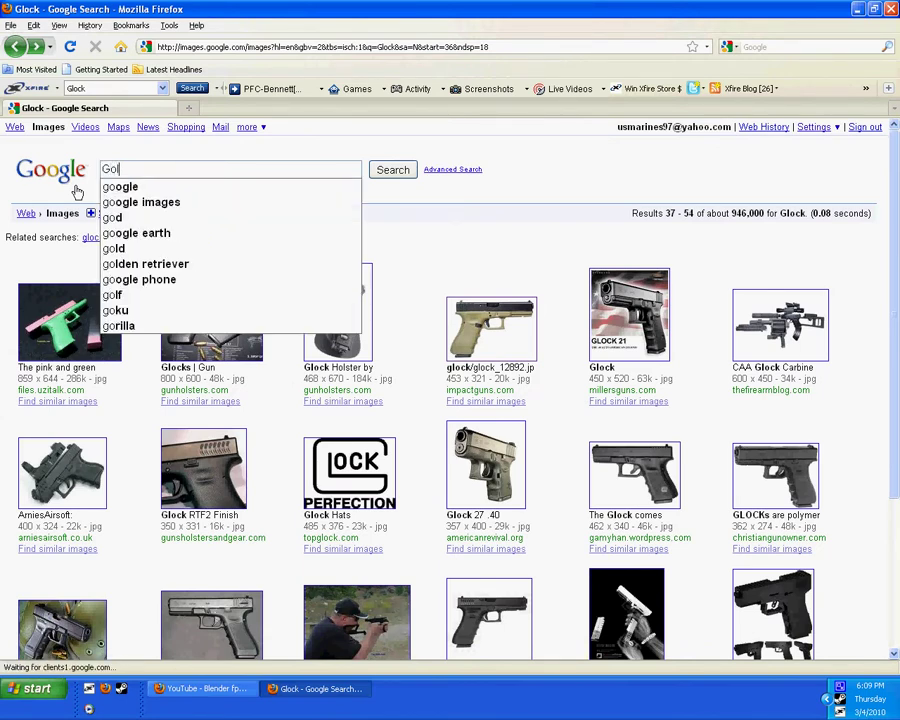
{"action": "type", "text": "ld Glock"}
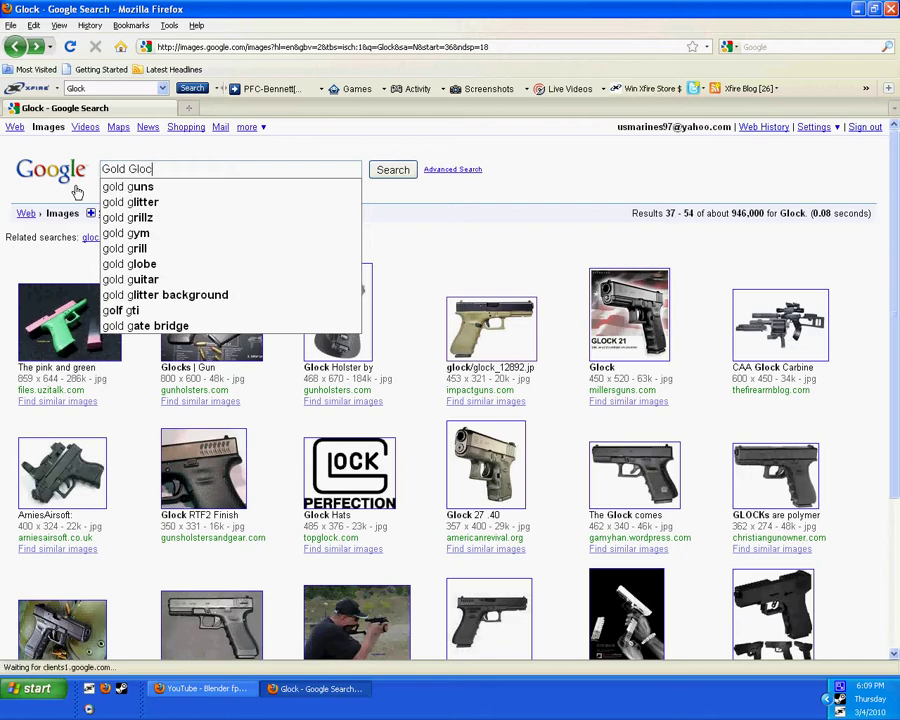
{"action": "key", "text": "Return"}
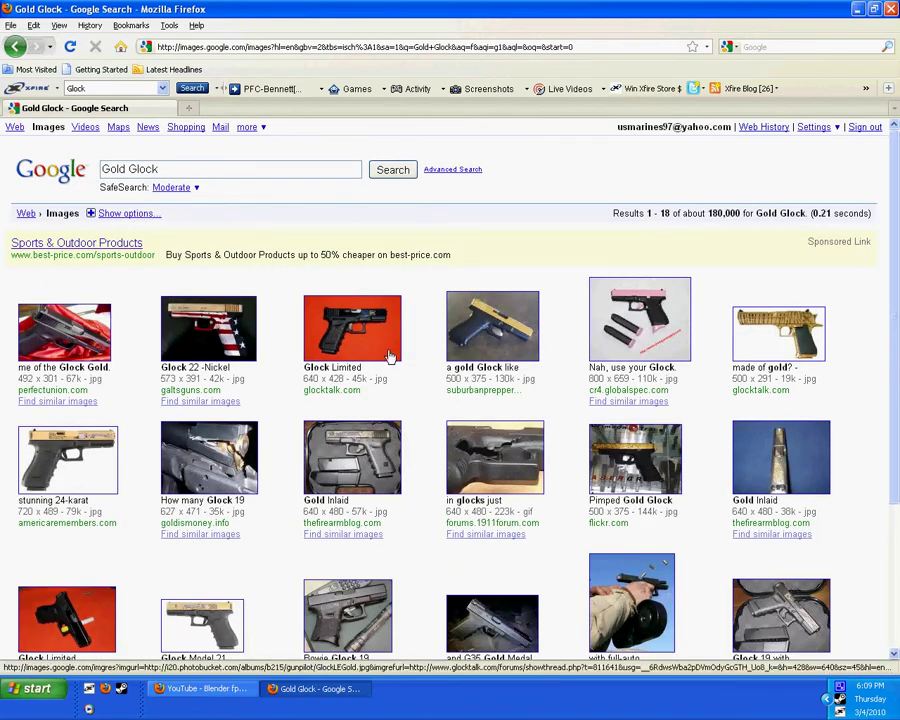
Page through the Gold Glock results as far as results 127–144.
{"action": "scroll", "coordinate": [710, 380], "scroll_direction": "down", "scroll_amount": 3}
{"action": "left_click", "coordinate": [506, 532]}
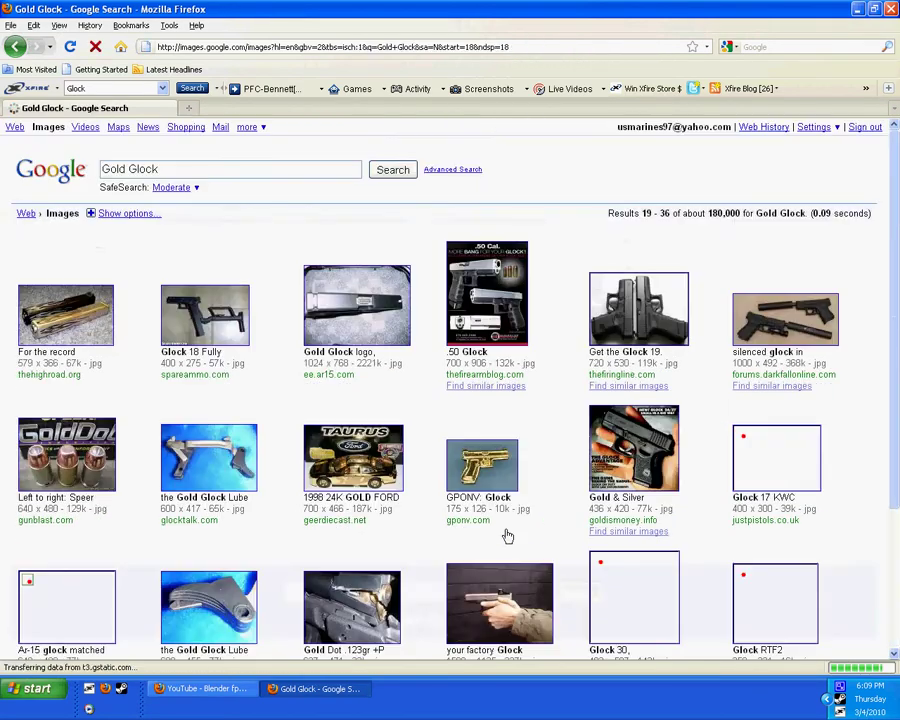
{"action": "scroll", "coordinate": [507, 537], "scroll_direction": "down", "scroll_amount": 3}
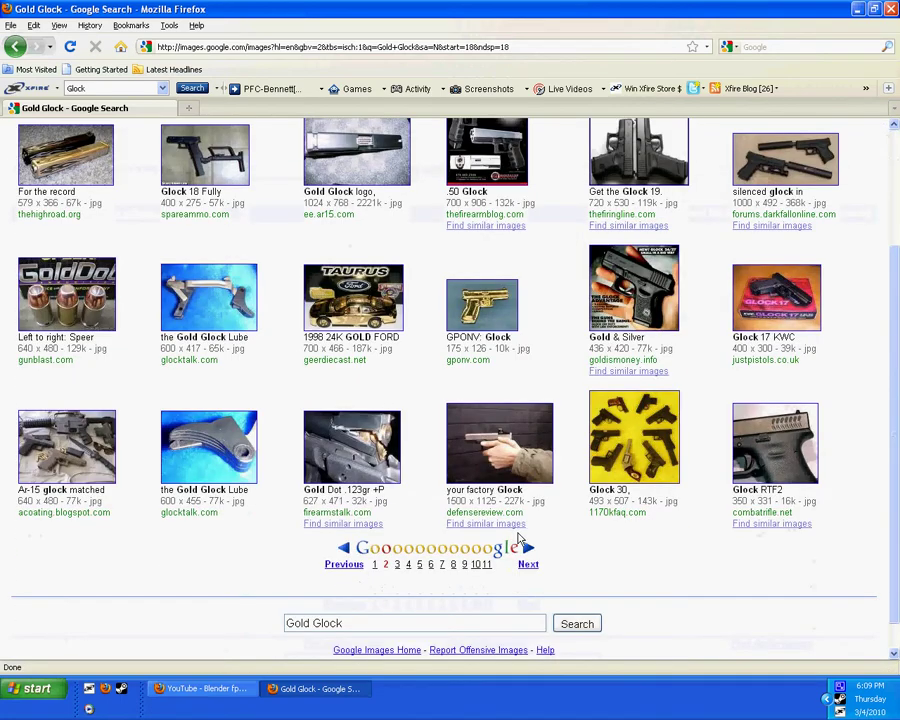
{"action": "left_click", "coordinate": [529, 555]}
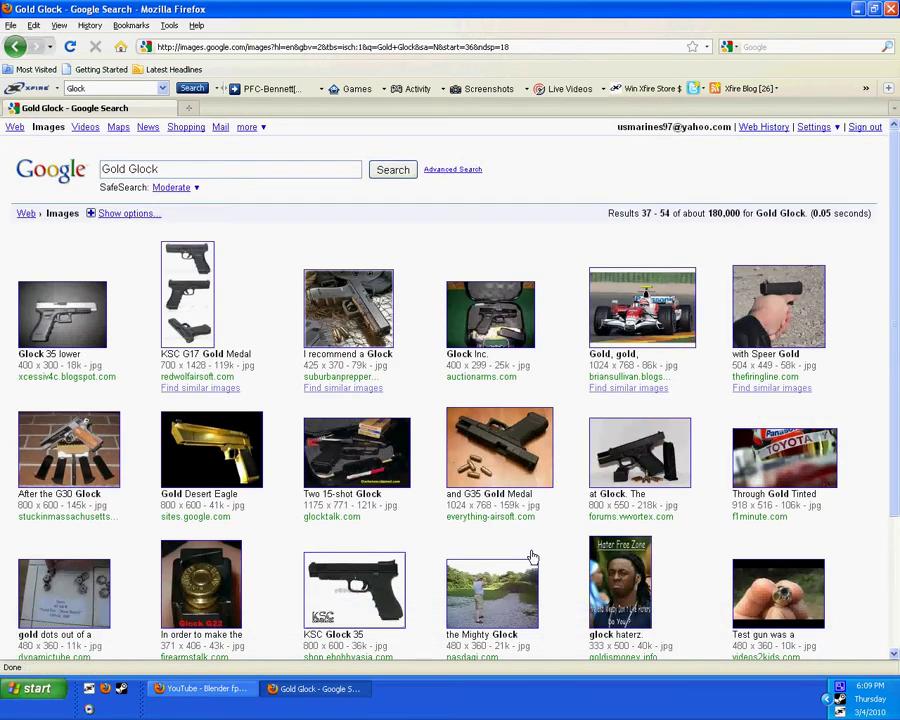
{"action": "scroll", "coordinate": [533, 557], "scroll_direction": "down", "scroll_amount": 3}
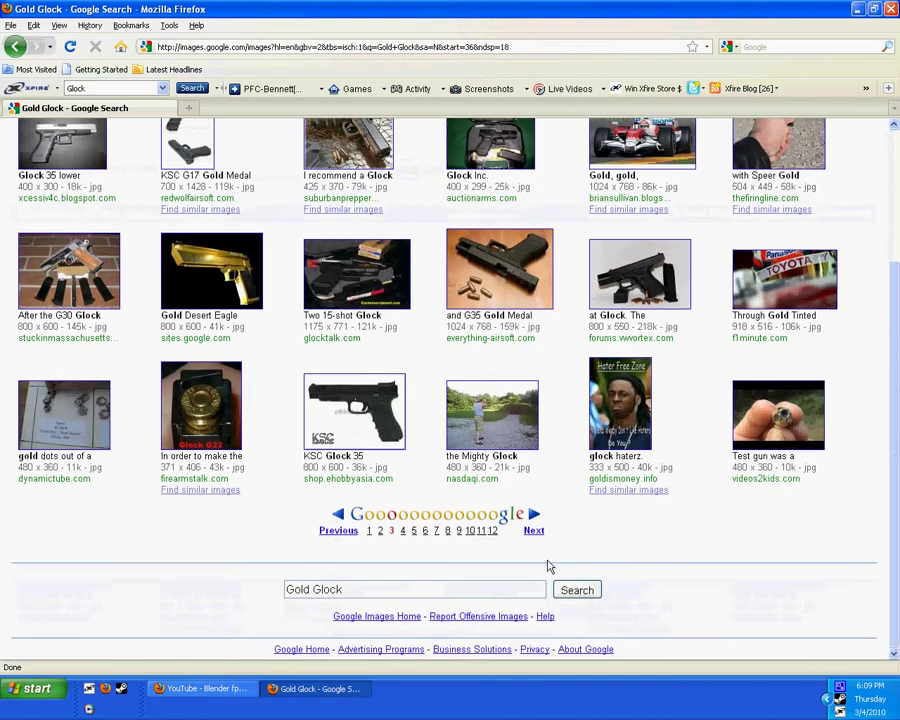
{"action": "left_click", "coordinate": [534, 527]}
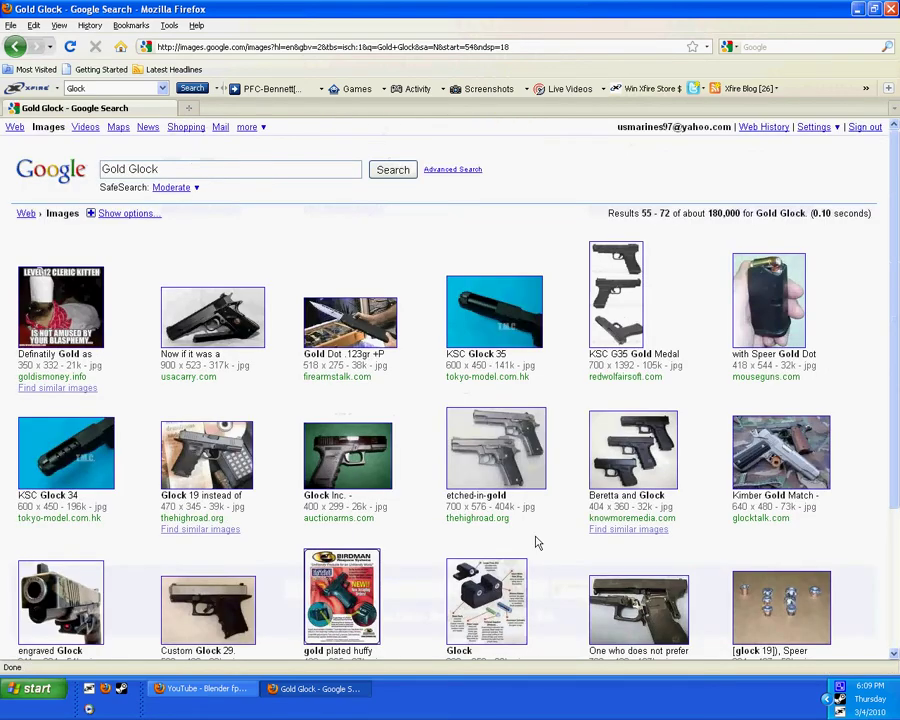
{"action": "scroll", "coordinate": [535, 538], "scroll_direction": "down", "scroll_amount": 3}
{"action": "left_click", "coordinate": [535, 532]}
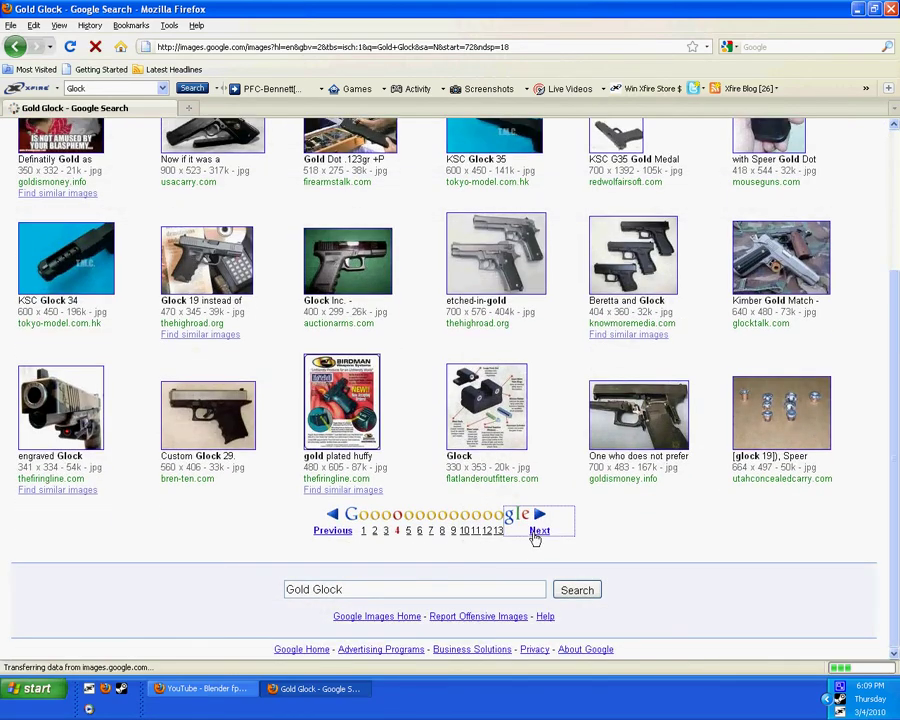
{"action": "scroll", "coordinate": [535, 539], "scroll_direction": "down", "scroll_amount": 3}
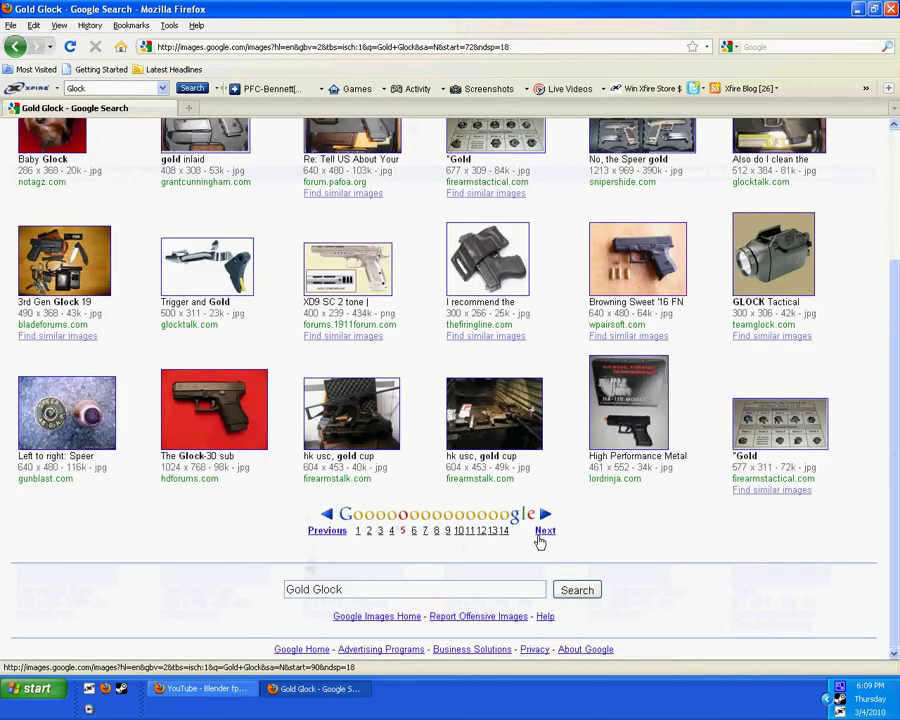
{"action": "left_click", "coordinate": [539, 536]}
{"action": "scroll", "coordinate": [540, 538], "scroll_direction": "down", "scroll_amount": 3}
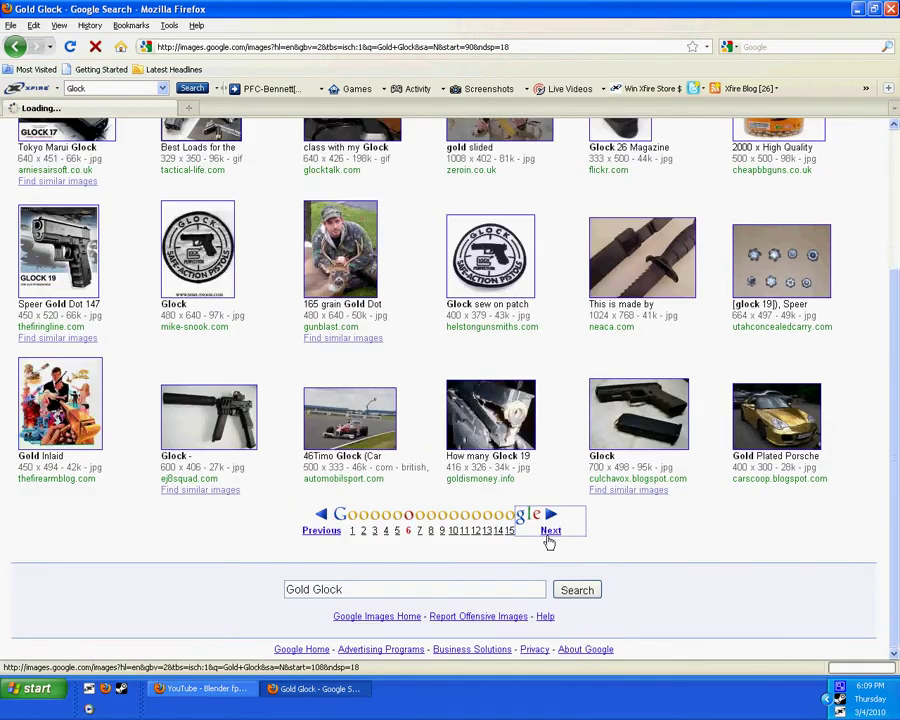
{"action": "left_click", "coordinate": [549, 540]}
{"action": "scroll", "coordinate": [540, 538], "scroll_direction": "down", "scroll_amount": 3}
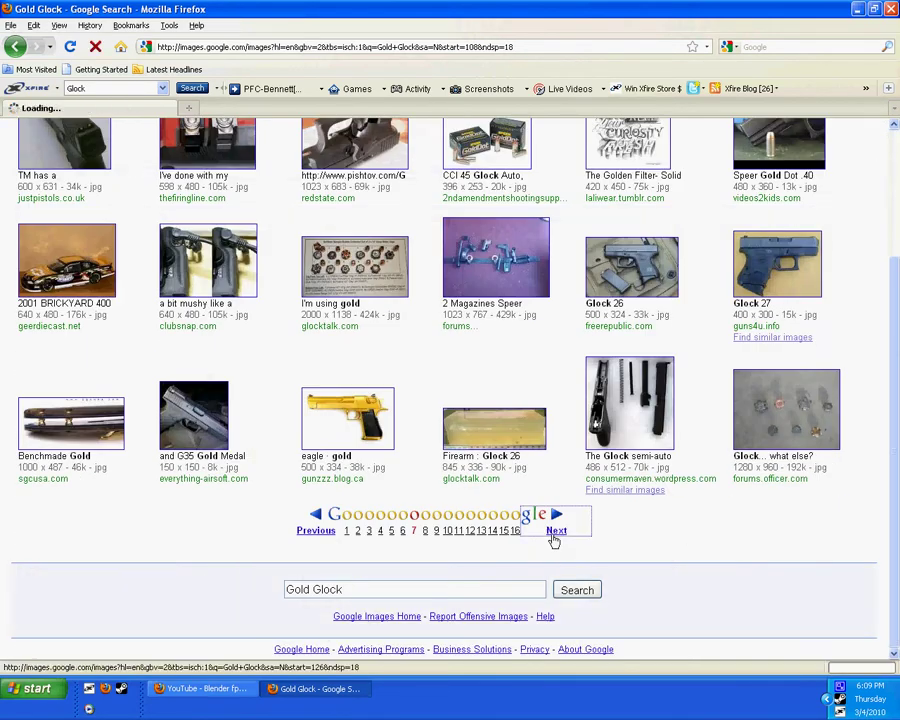
{"action": "scroll", "coordinate": [550, 536], "scroll_direction": "down", "scroll_amount": 3}
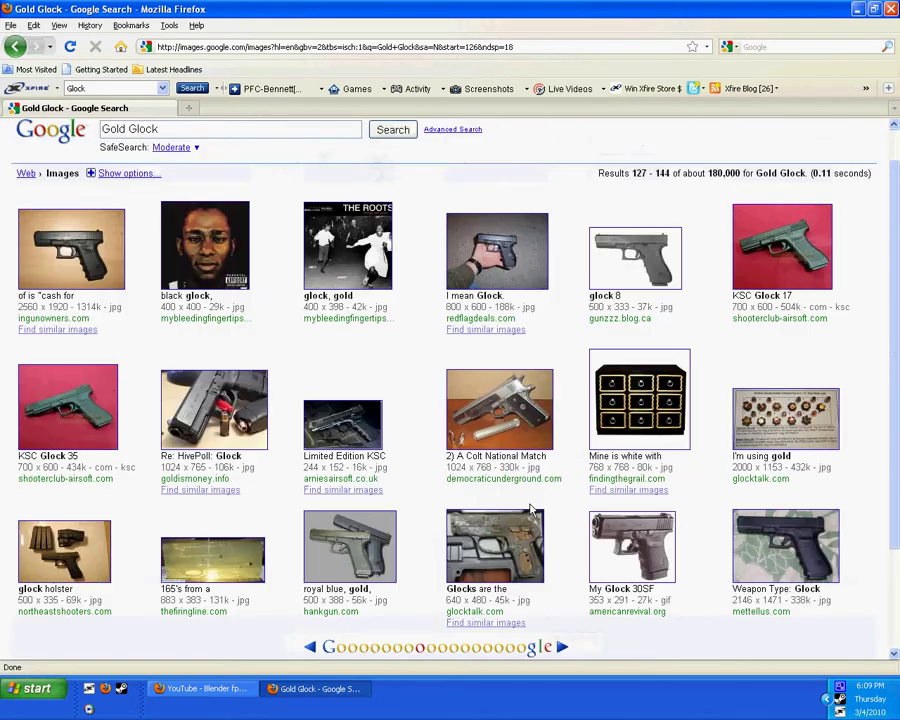
Edit the search query and reselect the word 'Gold' for removal.
{"action": "scroll", "coordinate": [530, 510], "scroll_direction": "up", "scroll_amount": 1}
{"action": "double_click", "coordinate": [121, 168]}
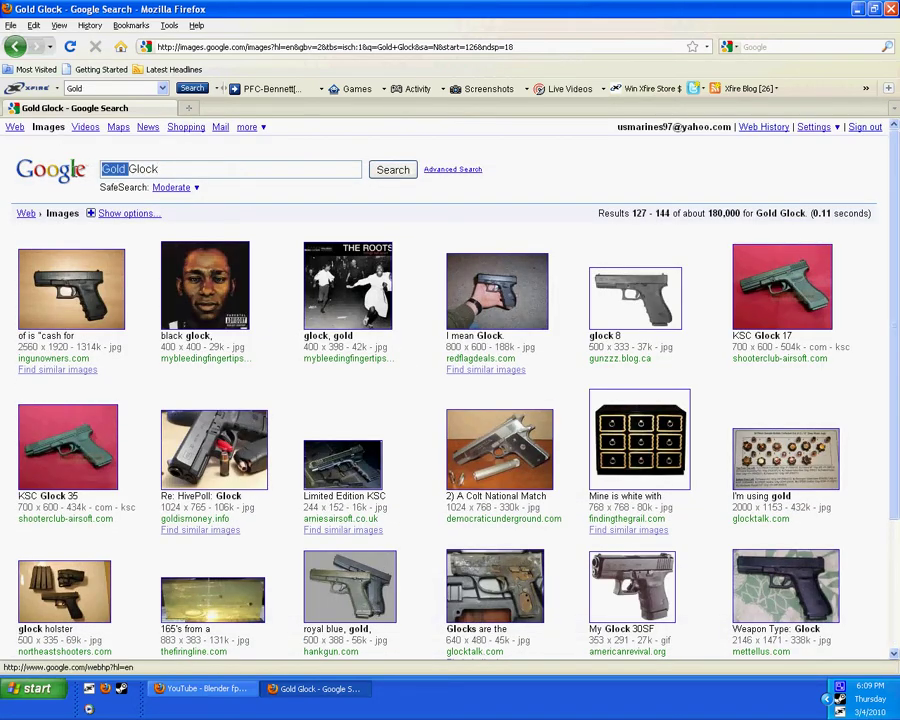
{"action": "type", "text": "\\"}
{"action": "key", "text": "Return"}
{"action": "key", "text": "alt+Left"}
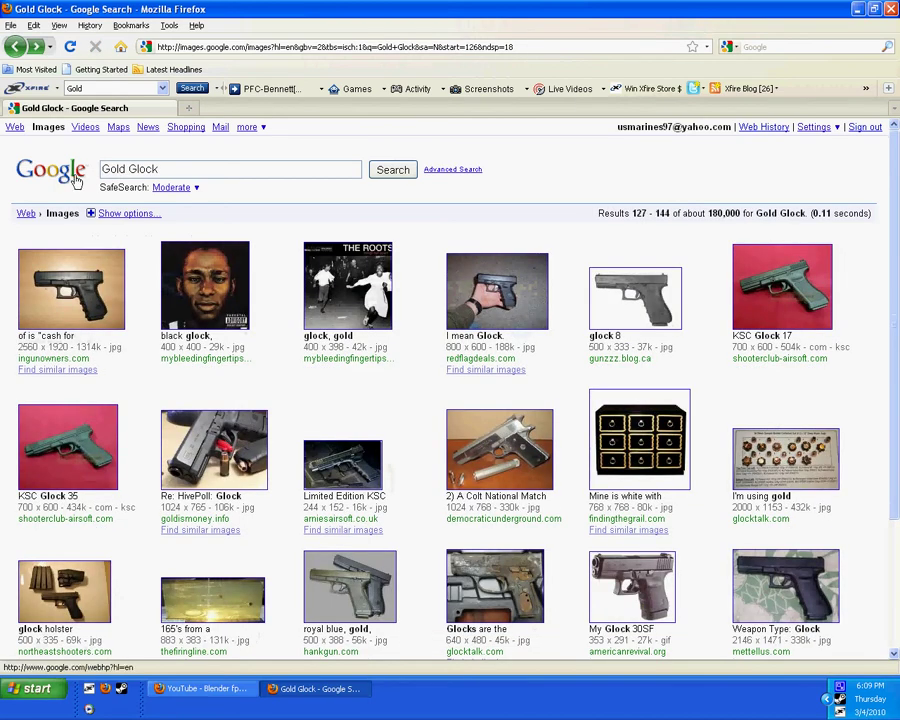
{"action": "left_click_drag", "start_coordinate": [157, 169], "coordinate": [108, 170]}
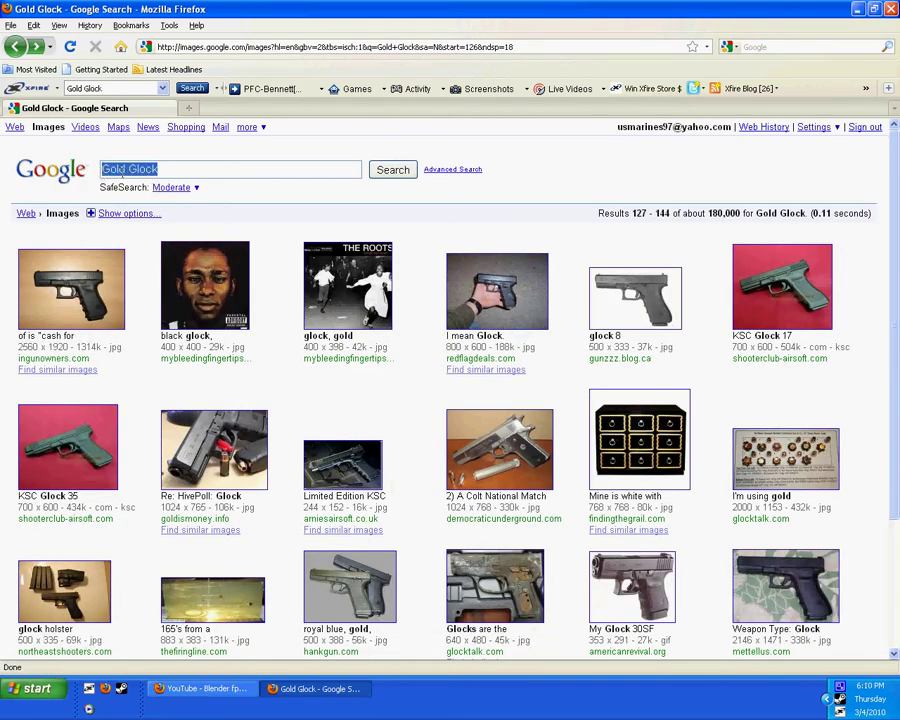
{"action": "double_click", "coordinate": [110, 169]}
Drop 'Gold' to search plain Glock, page forward twice, and open the olive Glock 17 result.
{"action": "key", "text": "Delete"}
{"action": "key", "text": "Return"}
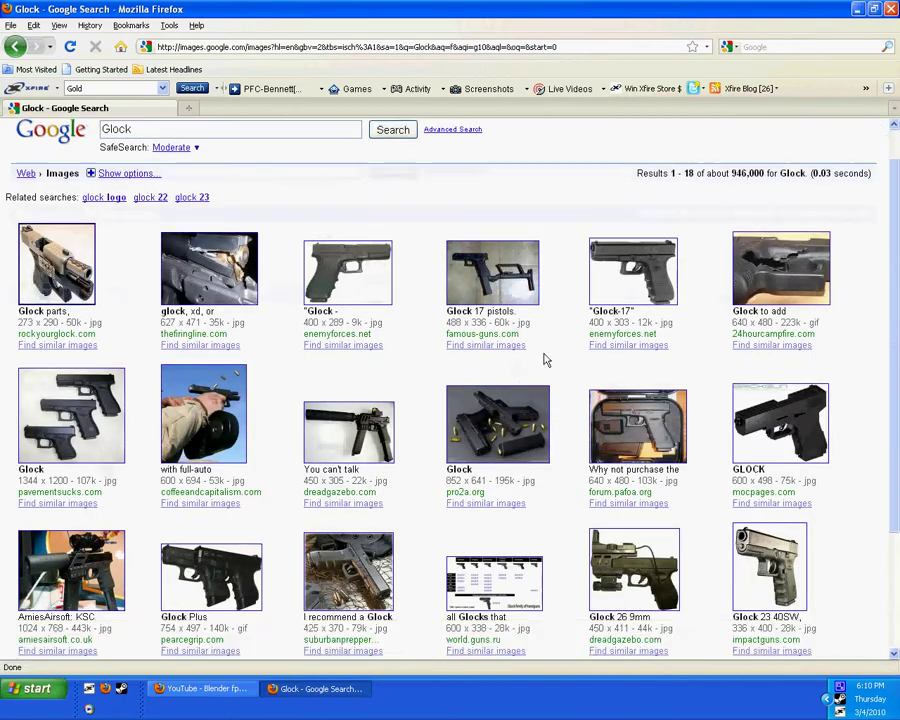
{"action": "scroll", "coordinate": [870, 300], "scroll_direction": "down", "scroll_amount": 3}
{"action": "left_click", "coordinate": [506, 571]}
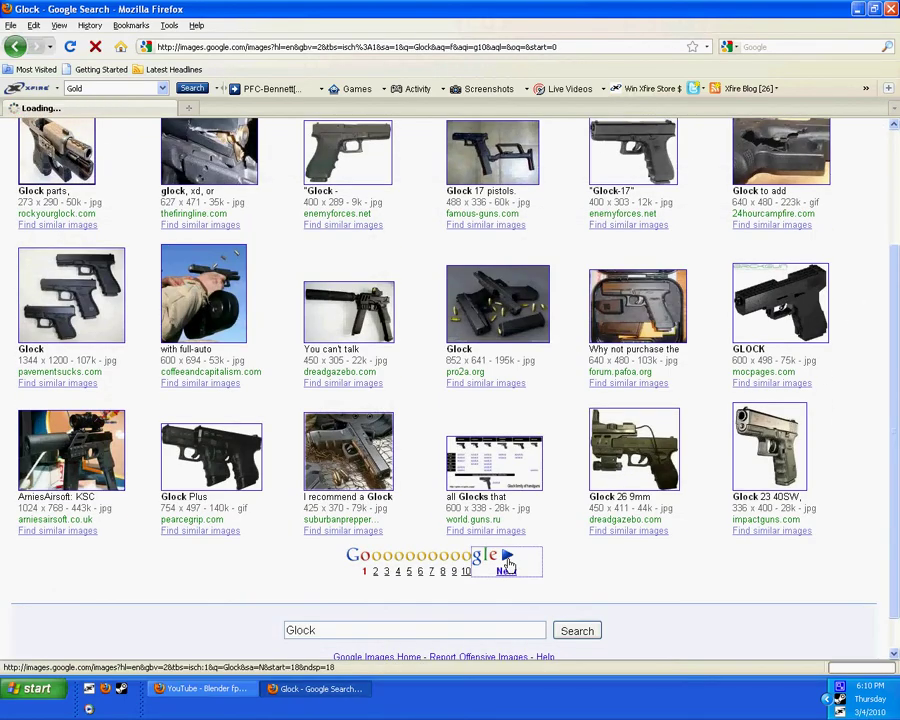
{"action": "scroll", "coordinate": [519, 651], "scroll_direction": "down", "scroll_amount": 4}
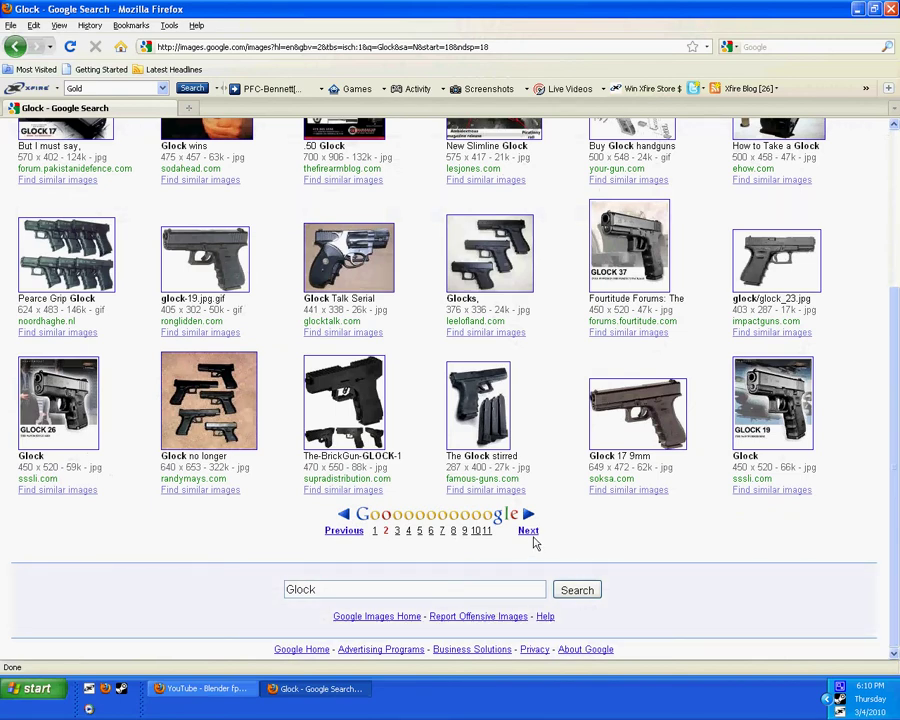
{"action": "left_click", "coordinate": [530, 533]}
{"action": "left_click", "coordinate": [482, 340]}
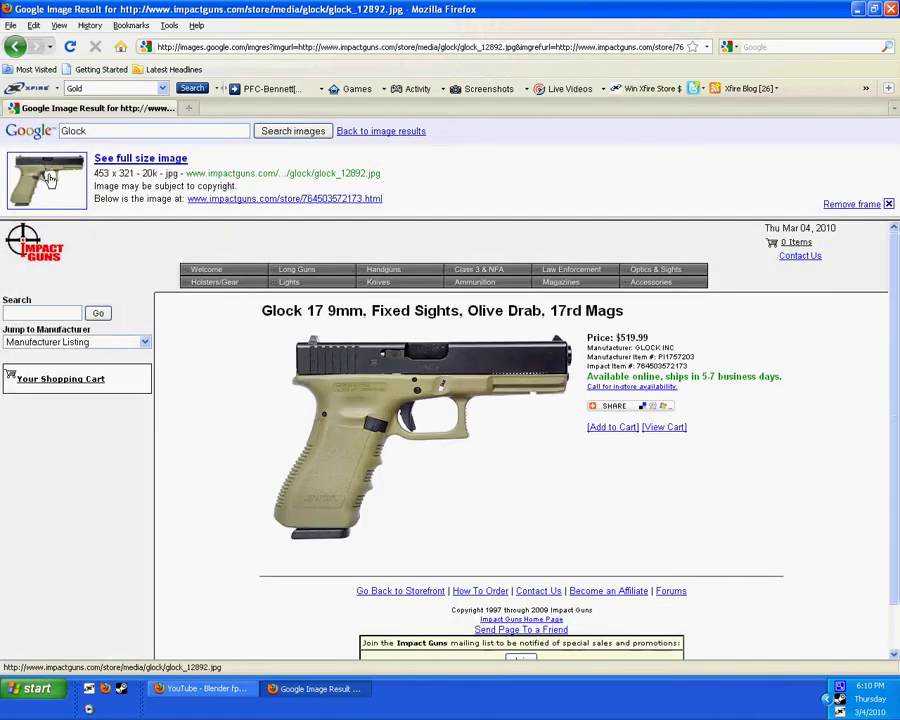
Save the full-size olive Glock photo to the Desktop as 'Glock'.
{"action": "left_click", "coordinate": [48, 180]}
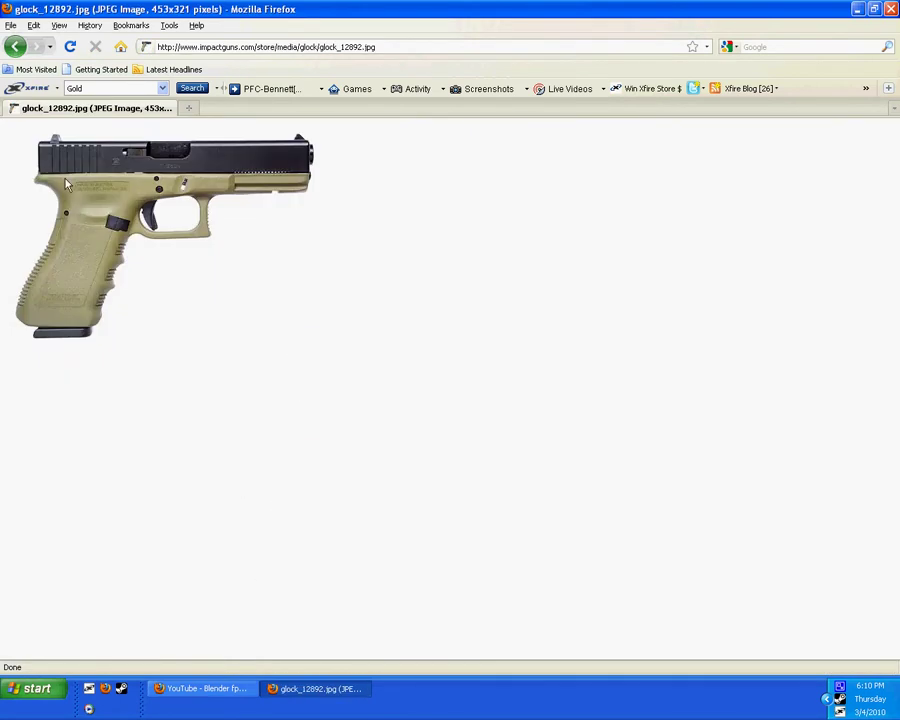
{"action": "right_click", "coordinate": [108, 194]}
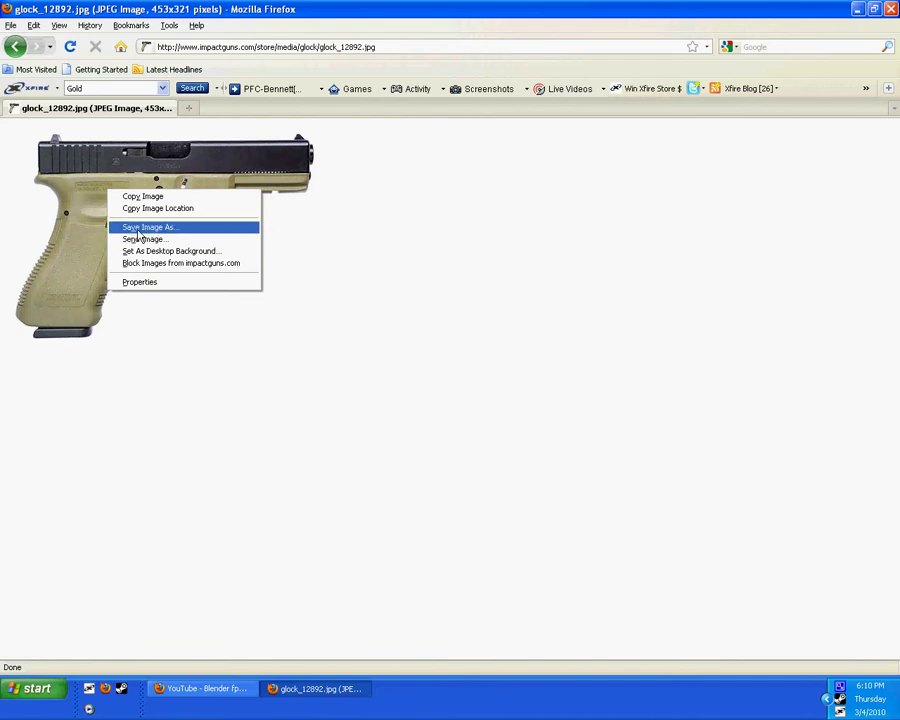
{"action": "left_click", "coordinate": [138, 229]}
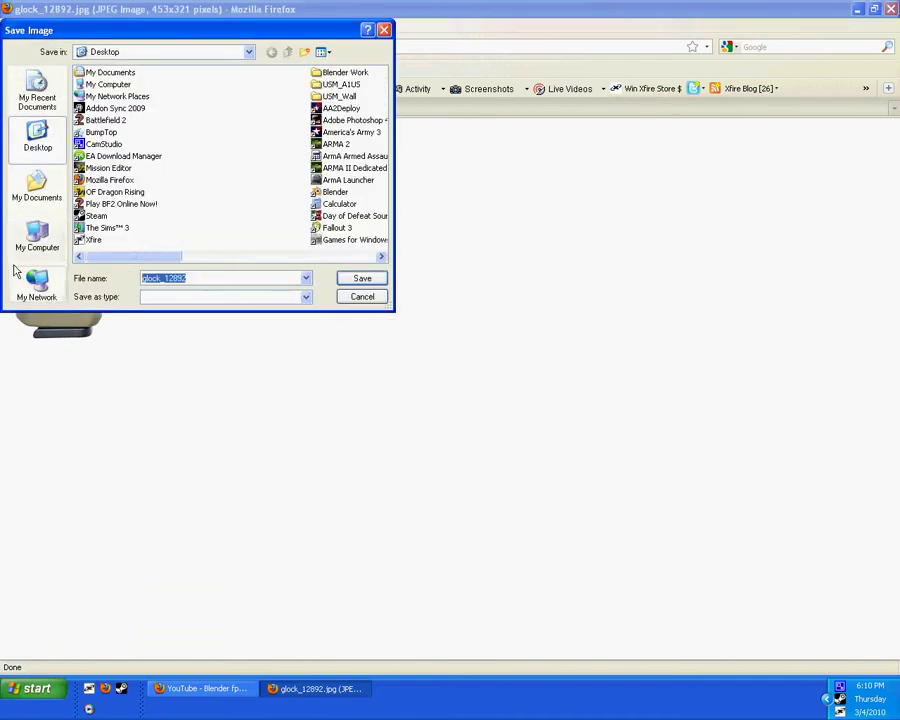
{"action": "type", "text": "Glo"}
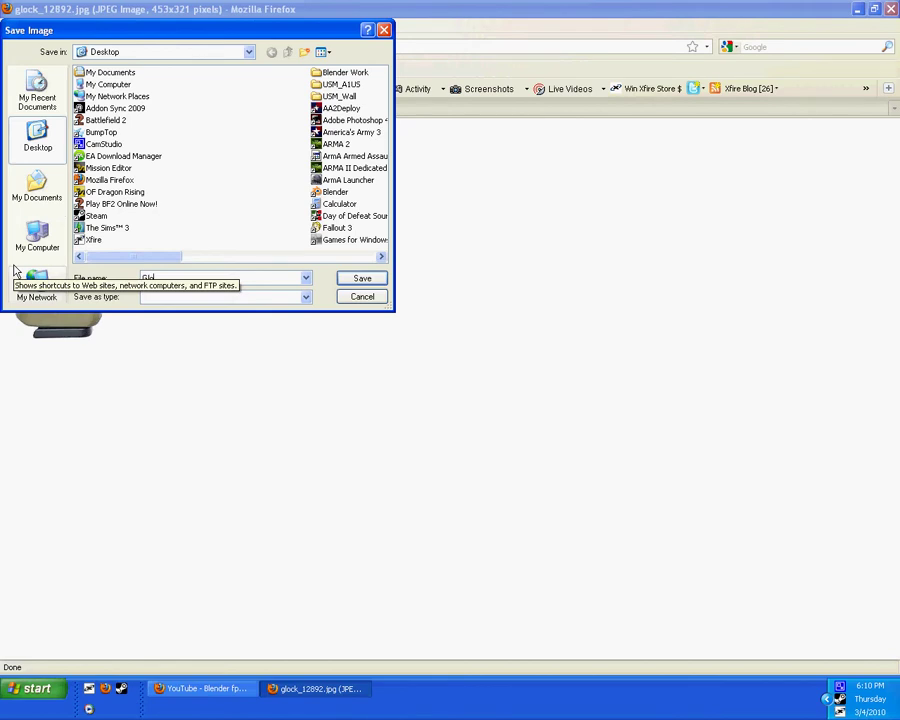
{"action": "type", "text": "ck"}
{"action": "left_click", "coordinate": [352, 280]}
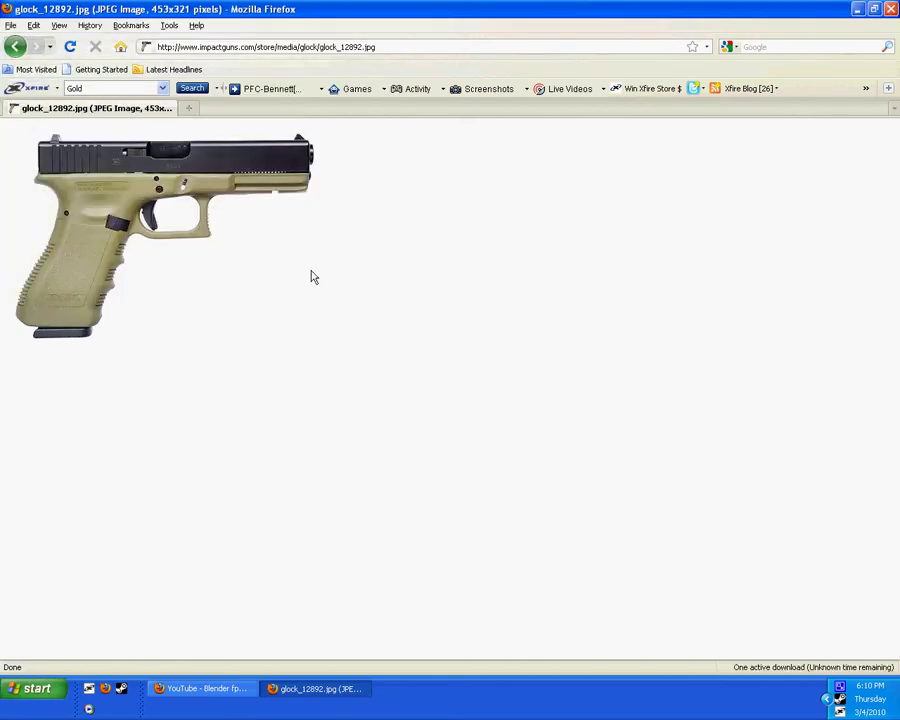
Clear and close the Downloads list, then minimize Firefox.
{"action": "left_click", "coordinate": [475, 258]}
{"action": "left_click", "coordinate": [775, 69]}
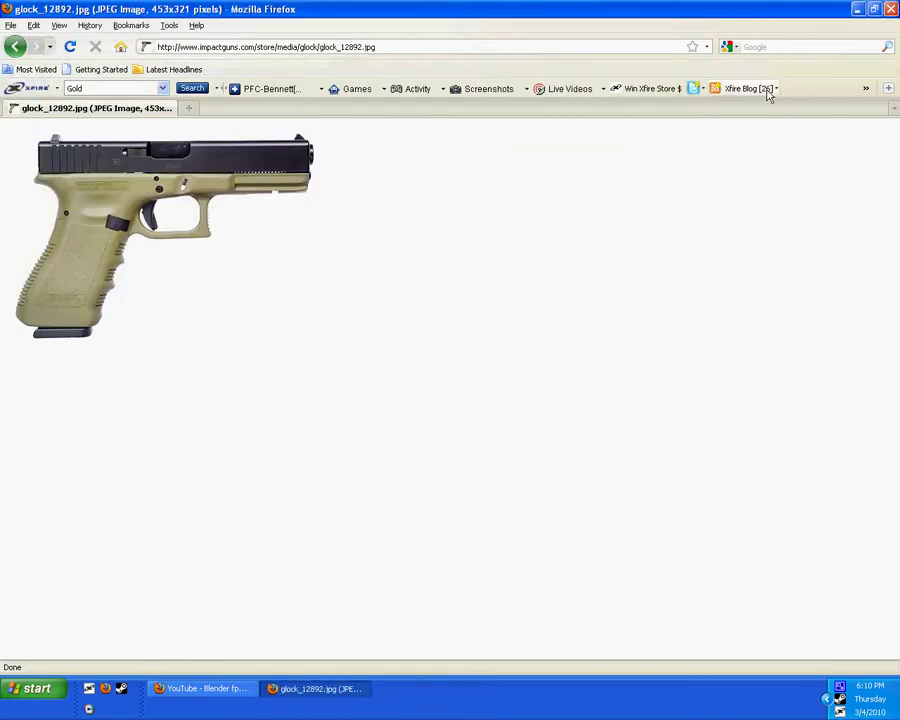
{"action": "left_click", "coordinate": [857, 9]}
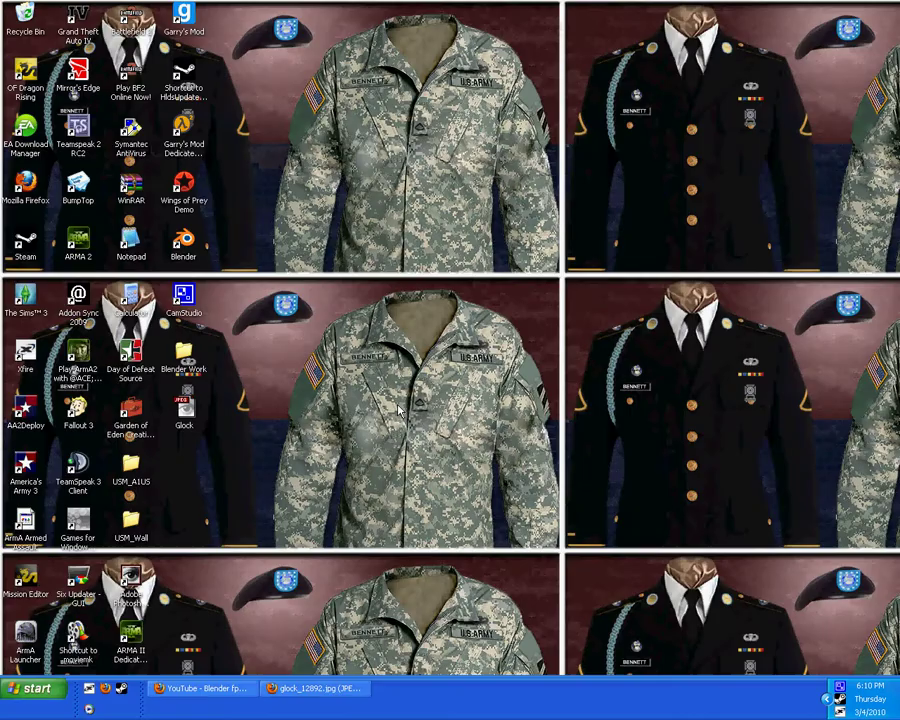
Close the Glock image viewer and launch Blender from its desktop shortcut.
{"action": "right_click", "coordinate": [318, 689]}
{"action": "left_click", "coordinate": [322, 681]}
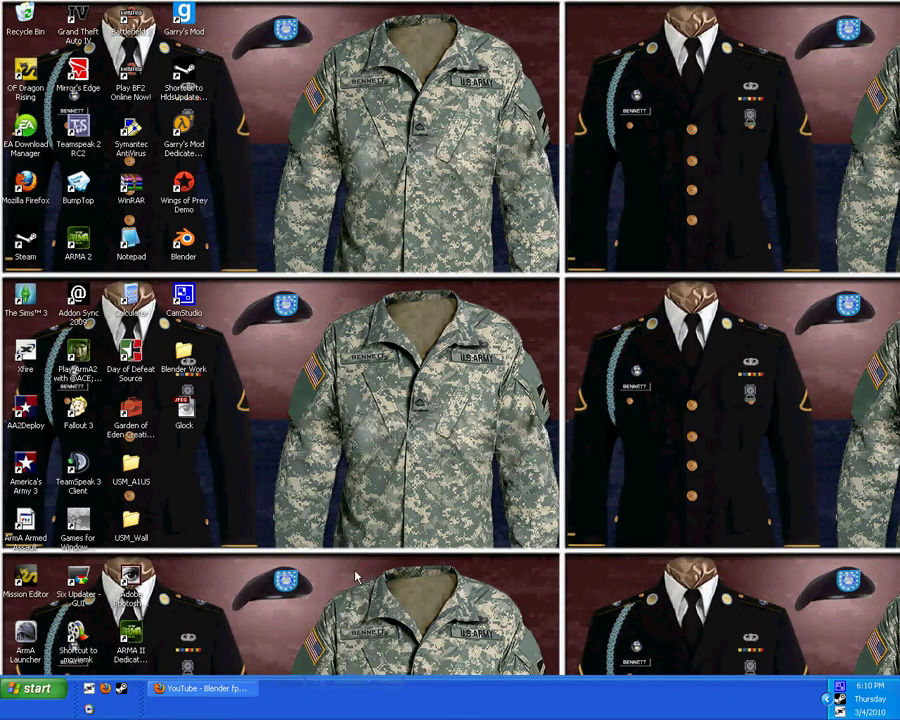
{"action": "left_click", "coordinate": [183, 410]}
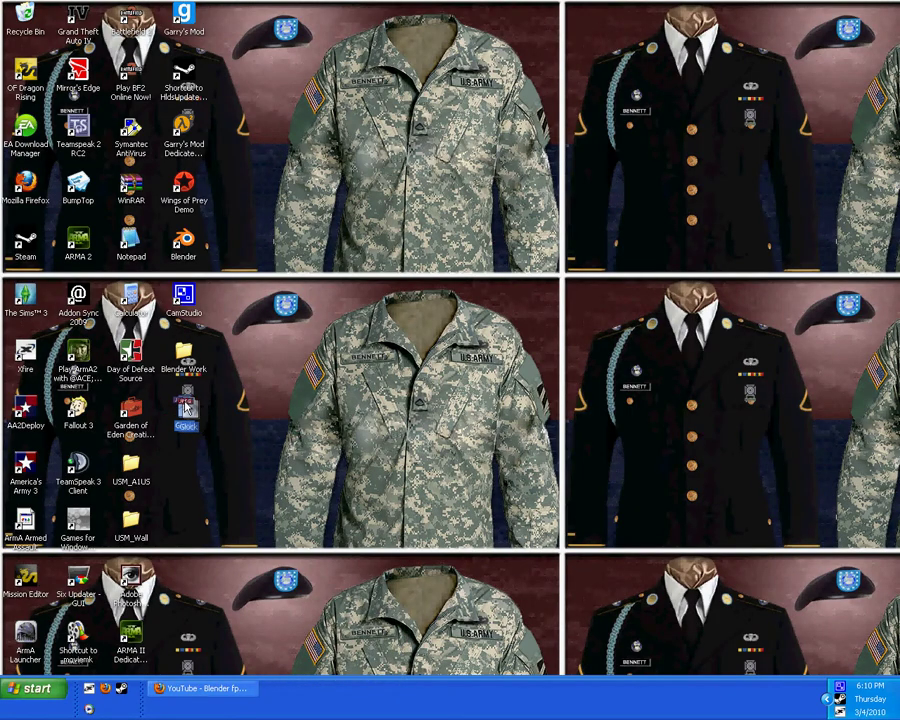
{"action": "left_click", "coordinate": [233, 420]}
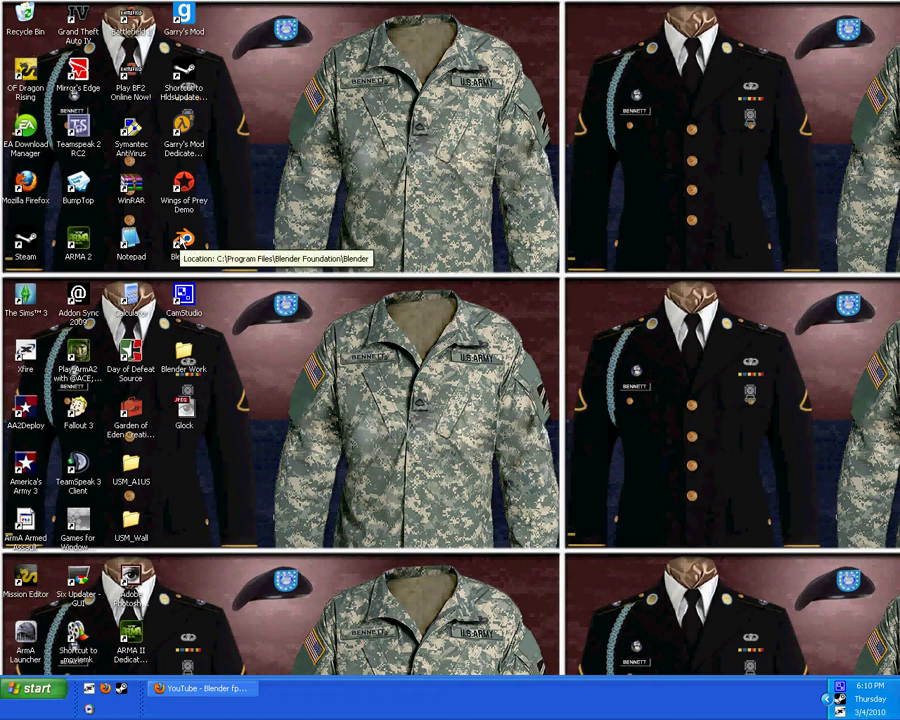
{"action": "double_click", "coordinate": [183, 240]}
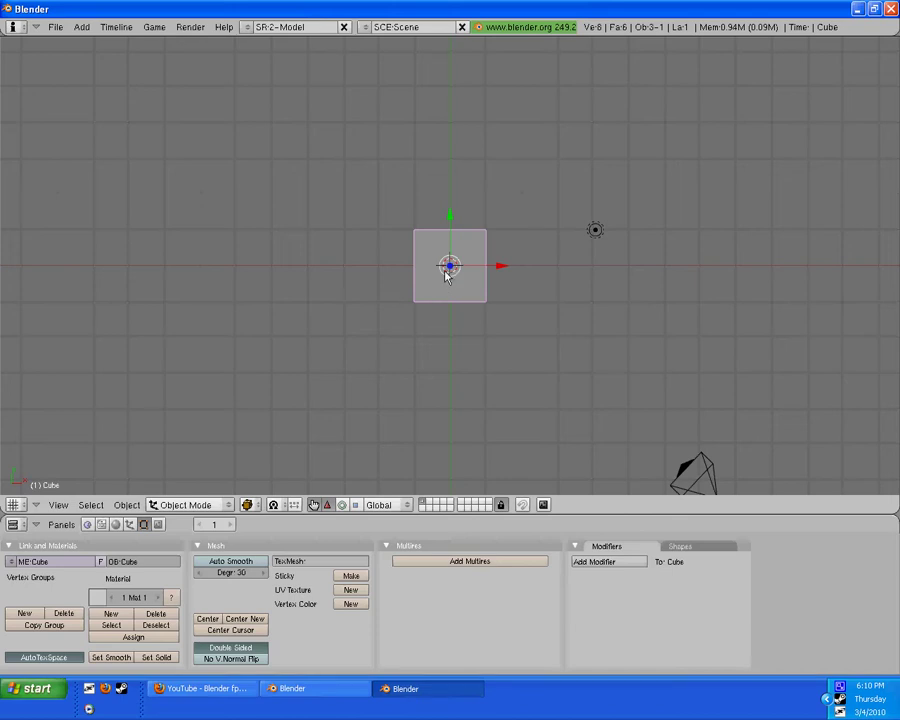
Erase the default cube and enable a background image for the 3D view.
{"action": "key", "text": "x"}
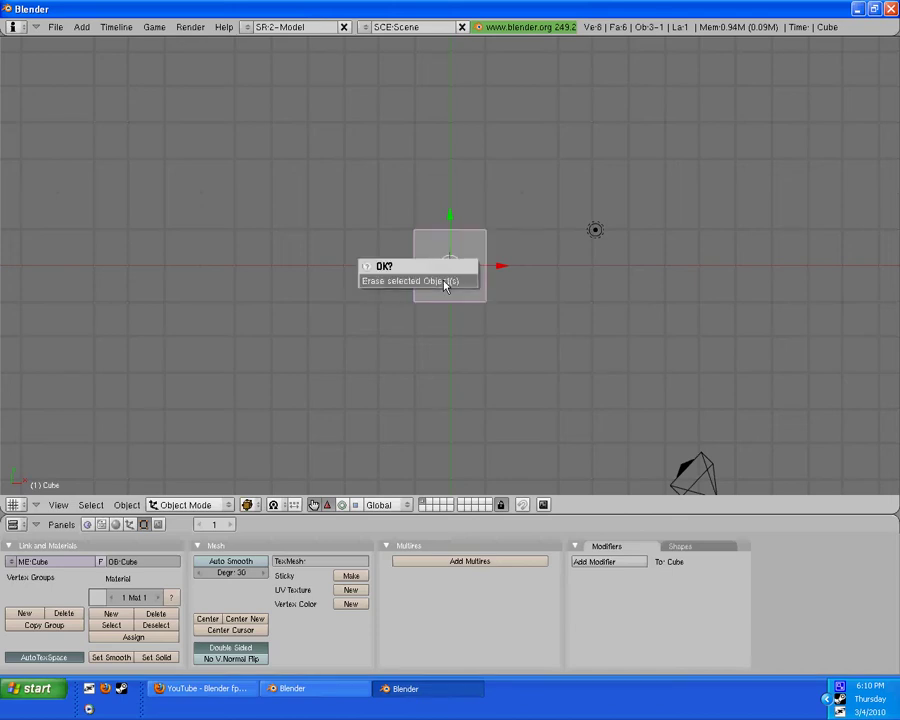
{"action": "left_click", "coordinate": [445, 283]}
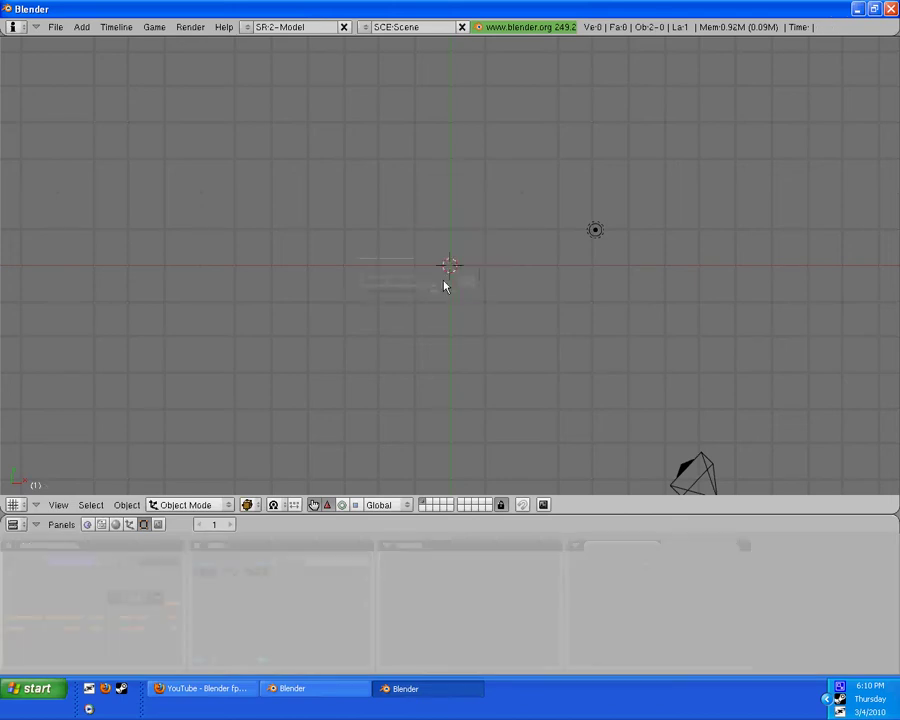
{"action": "left_click", "coordinate": [58, 504]}
{"action": "left_click", "coordinate": [73, 448]}
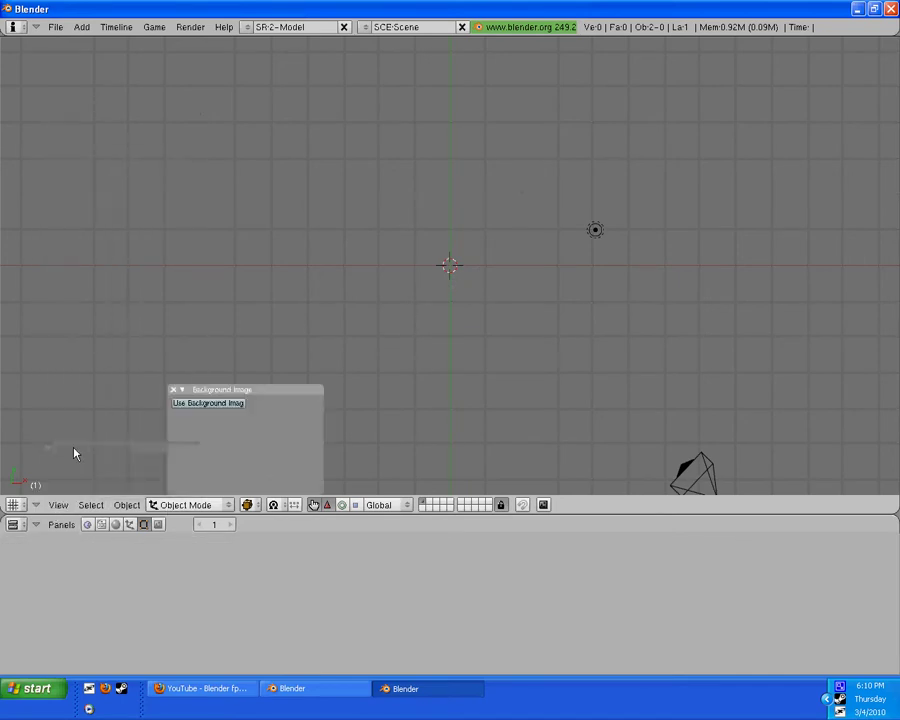
{"action": "left_click", "coordinate": [230, 404]}
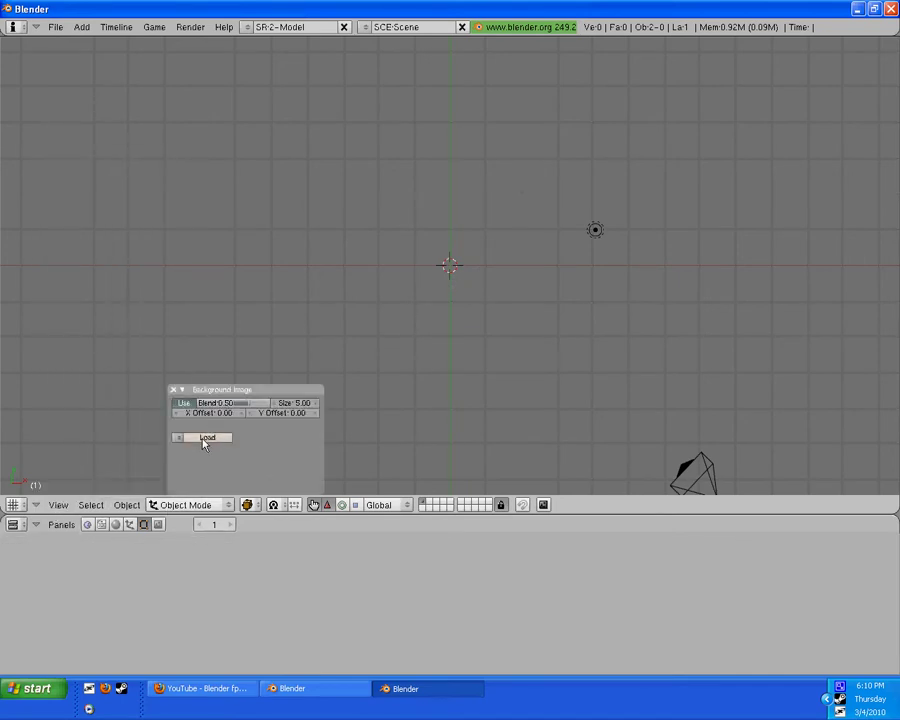
Load Glock.jpg from the Desktop as the background image.
{"action": "left_click", "coordinate": [204, 438]}
{"action": "left_click", "coordinate": [17, 71]}
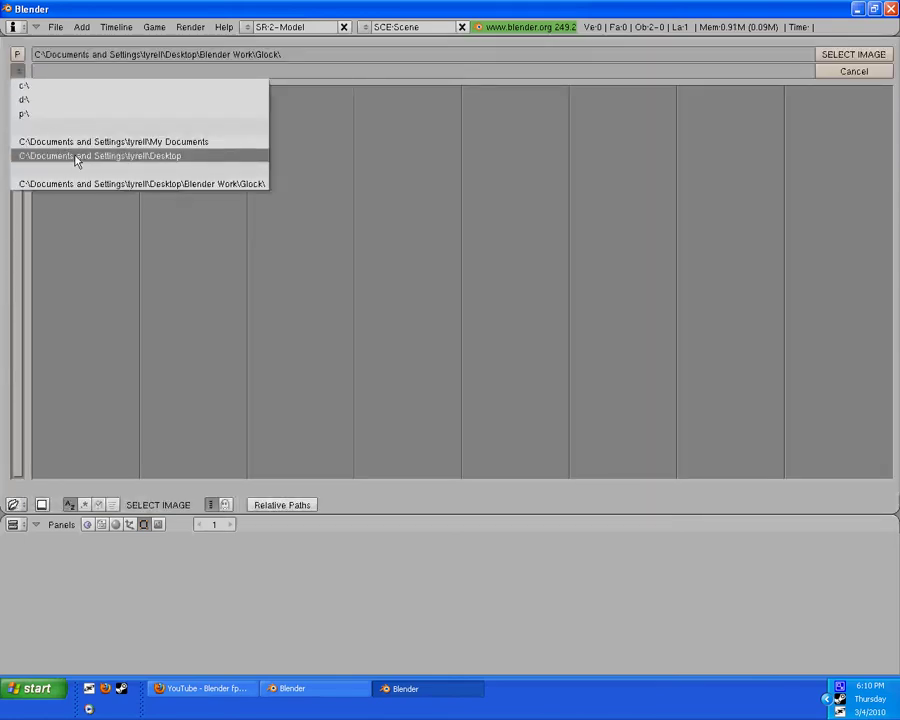
{"action": "left_click", "coordinate": [162, 159]}
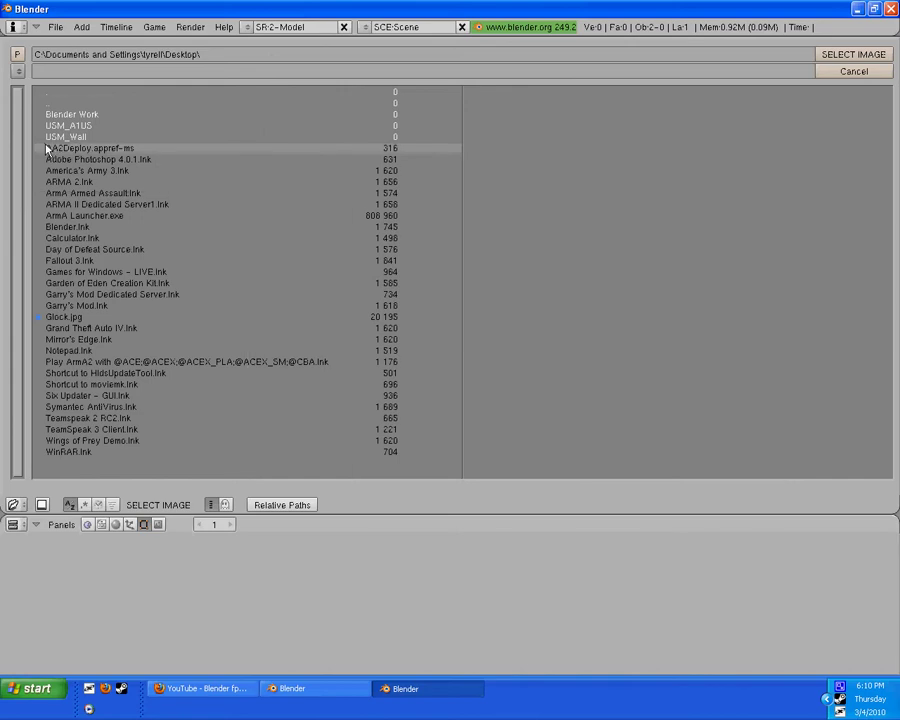
{"action": "left_click", "coordinate": [50, 318]}
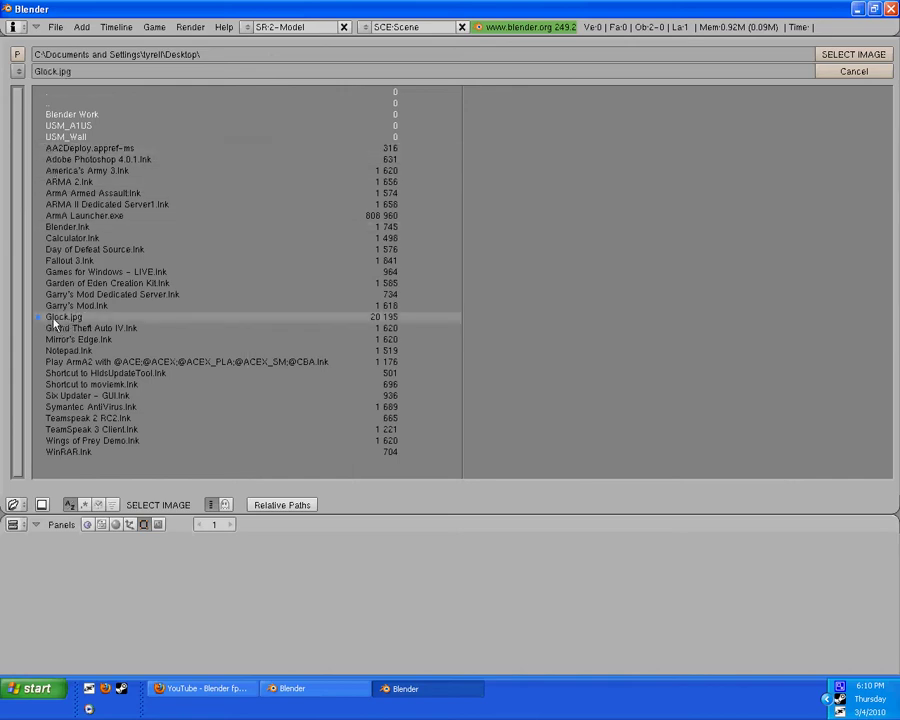
{"action": "left_click", "coordinate": [842, 57]}
Set the background image Blend to 0.00 and Size to 6.00.
{"action": "scroll", "coordinate": [573, 233], "scroll_direction": "up", "scroll_amount": 6}
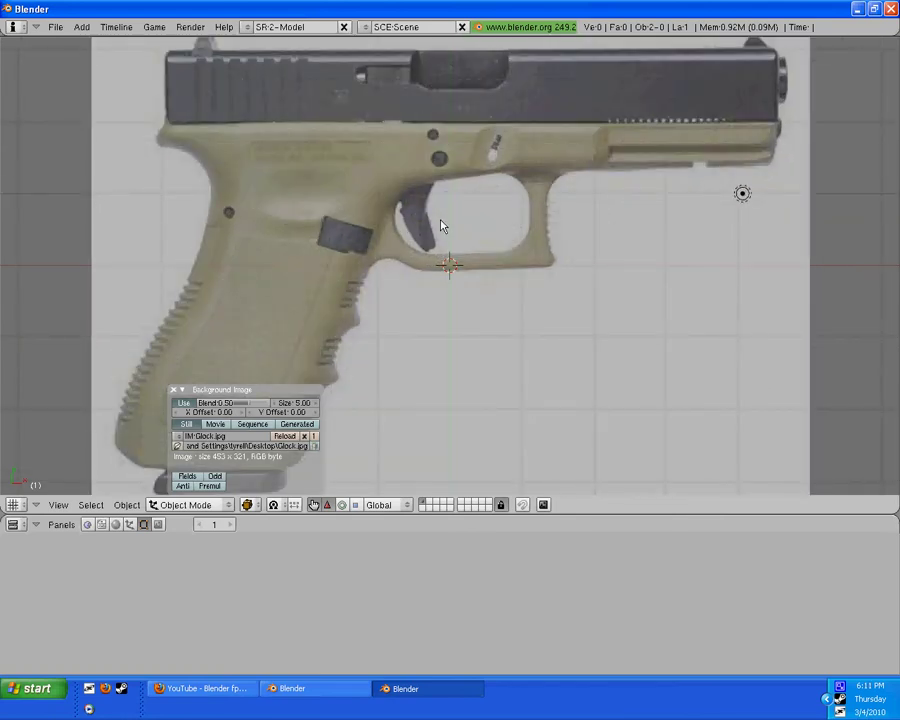
{"action": "scroll", "coordinate": [441, 226], "scroll_direction": "down", "scroll_amount": 3}
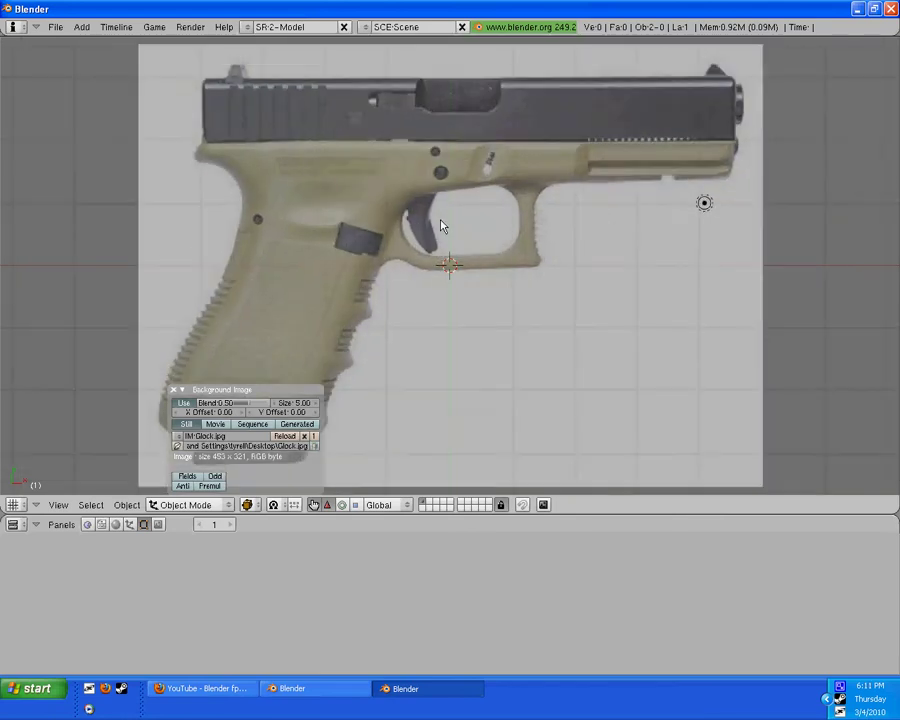
{"action": "scroll", "coordinate": [450, 262], "scroll_direction": "up", "scroll_amount": 7}
{"action": "scroll", "coordinate": [446, 265], "scroll_direction": "down", "scroll_amount": 3}
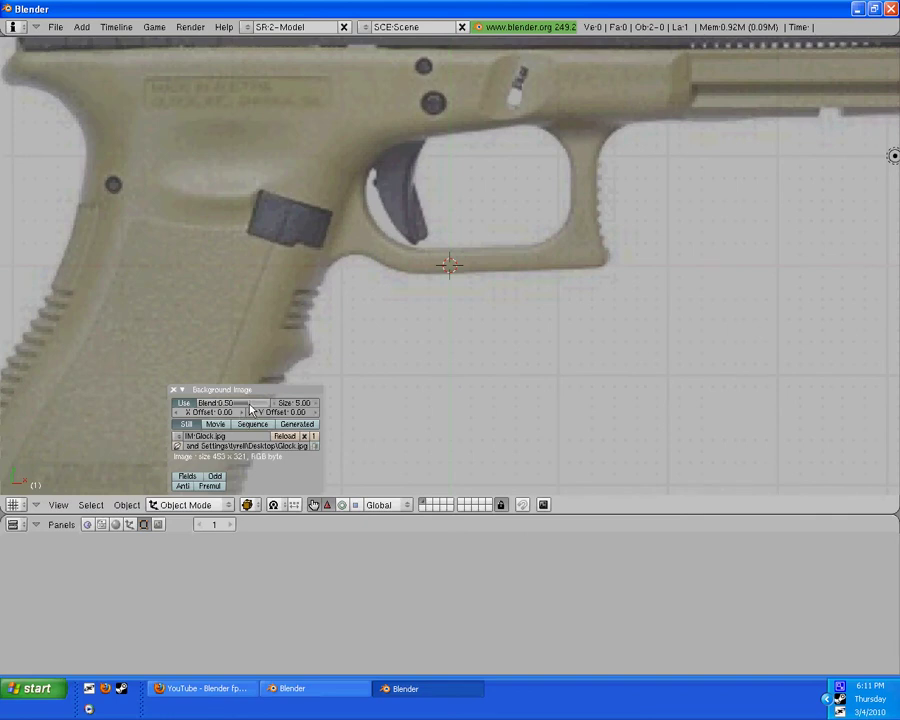
{"action": "left_click_drag", "start_coordinate": [250, 405], "coordinate": [205, 403]}
{"action": "scroll", "coordinate": [386, 338], "scroll_direction": "up", "scroll_amount": 3}
{"action": "scroll", "coordinate": [388, 341], "scroll_direction": "down", "scroll_amount": 4}
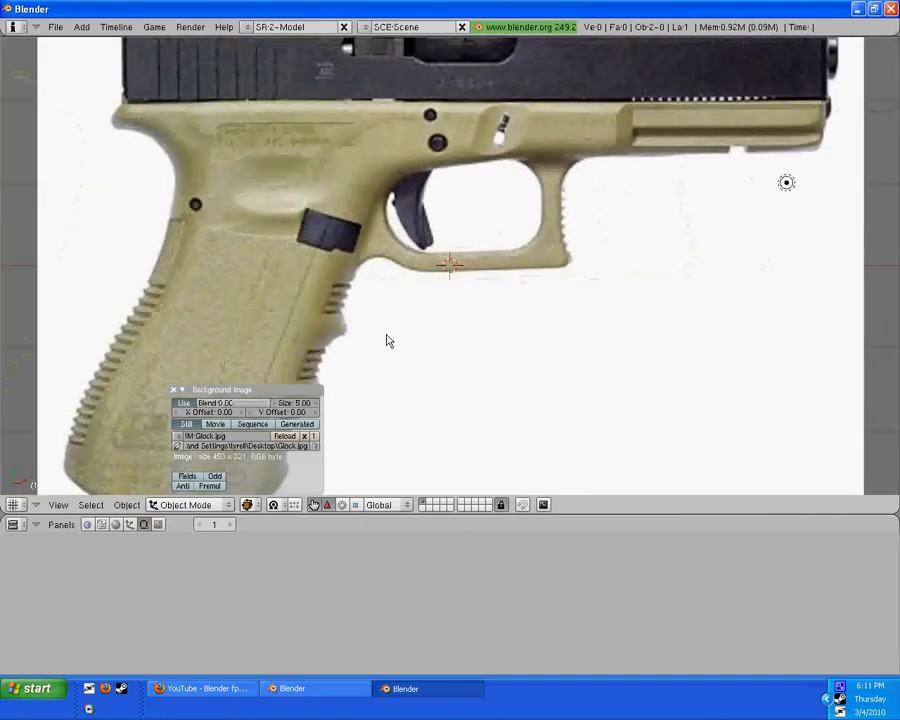
{"action": "scroll", "coordinate": [388, 341], "scroll_direction": "down", "scroll_amount": 3}
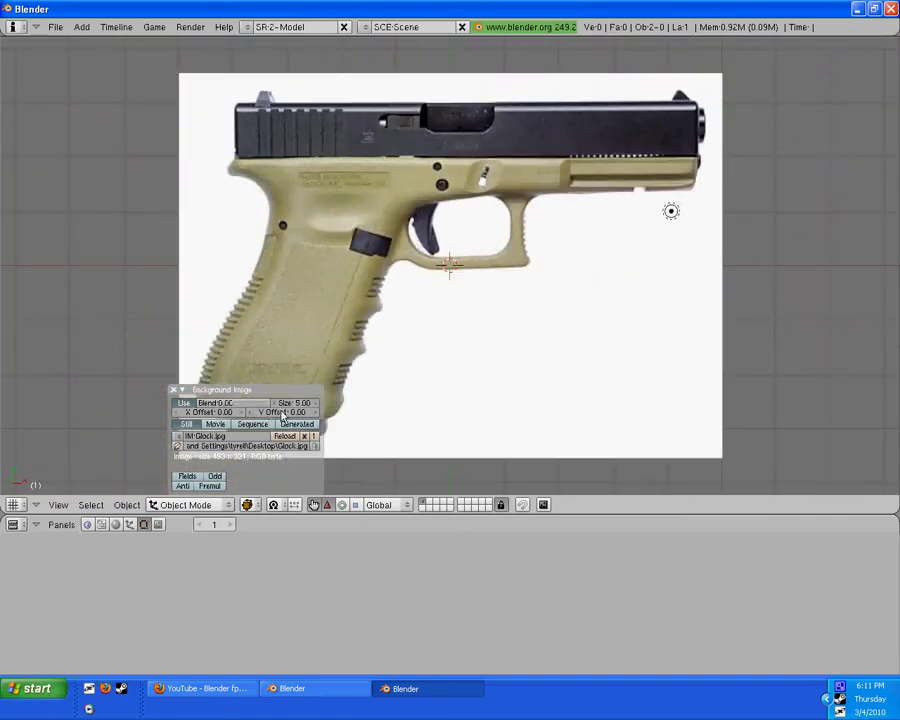
{"action": "left_click", "coordinate": [315, 403]}
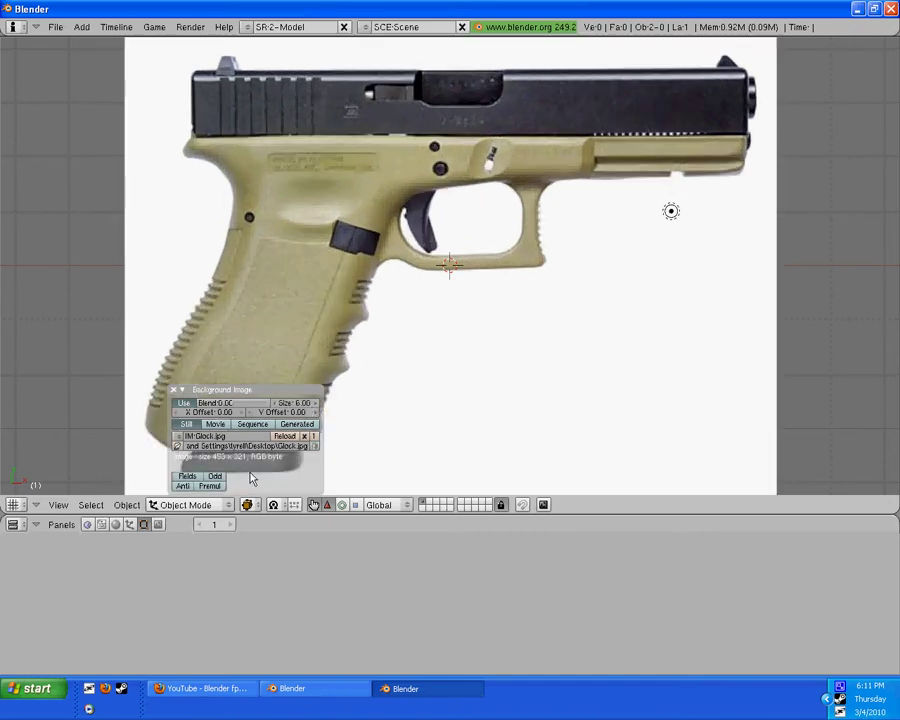
Collapse the Background Image panel and move it to the top-left corner.
{"action": "scroll", "coordinate": [235, 456], "scroll_direction": "down", "scroll_amount": 1}
{"action": "left_click", "coordinate": [181, 389]}
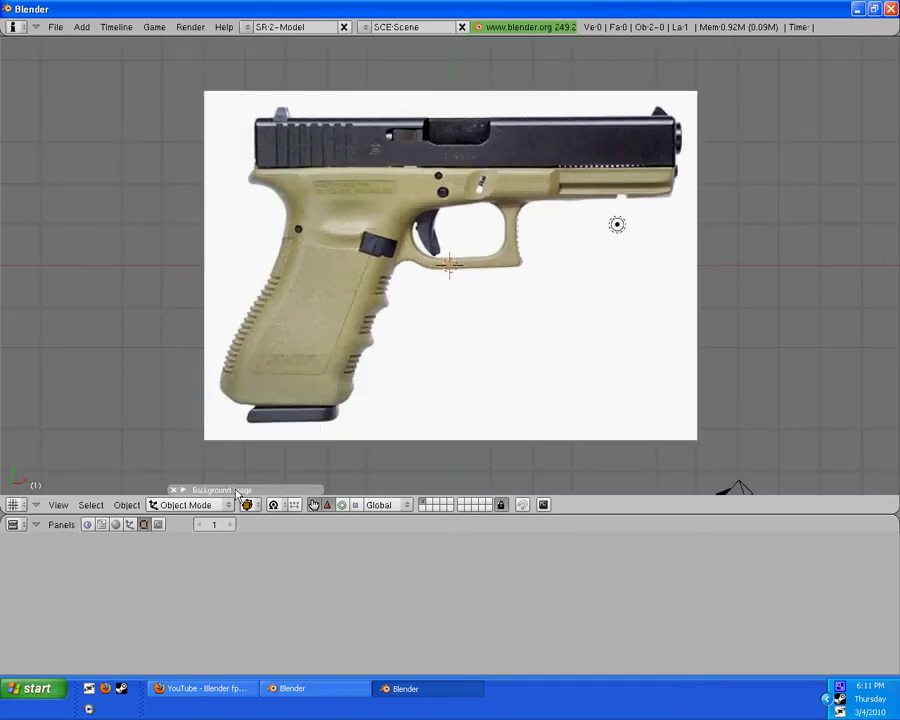
{"action": "left_click_drag", "start_coordinate": [200, 487], "coordinate": [40, 41]}
{"action": "scroll", "coordinate": [380, 296], "scroll_direction": "down", "scroll_amount": 2}
{"action": "scroll", "coordinate": [380, 296], "scroll_direction": "up", "scroll_amount": 3}
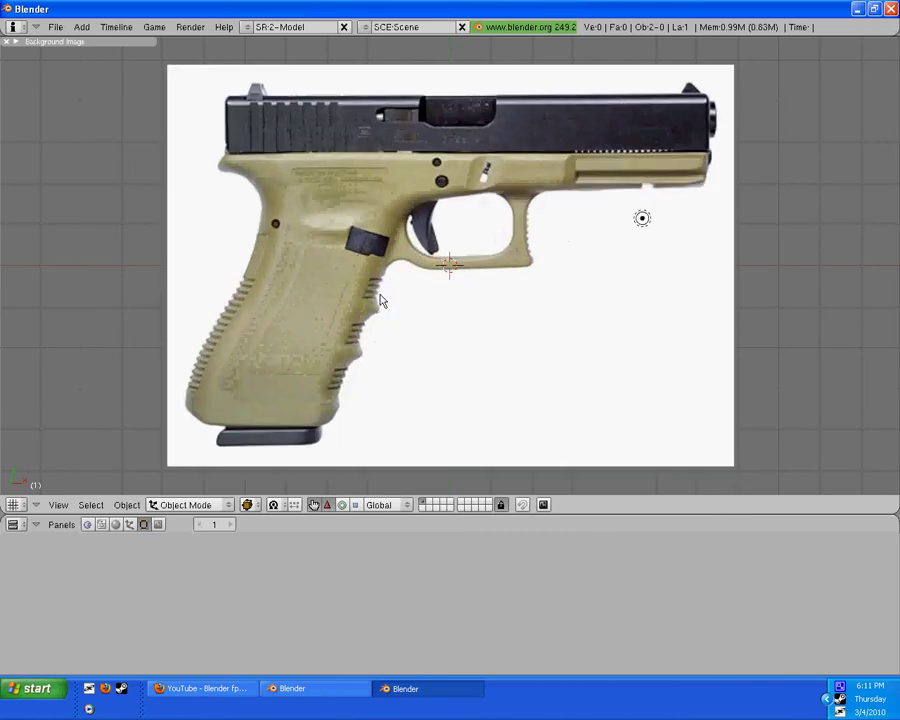
{"action": "scroll", "coordinate": [420, 290], "scroll_direction": "down", "scroll_amount": 3}
{"action": "scroll", "coordinate": [446, 283], "scroll_direction": "up", "scroll_amount": 3}
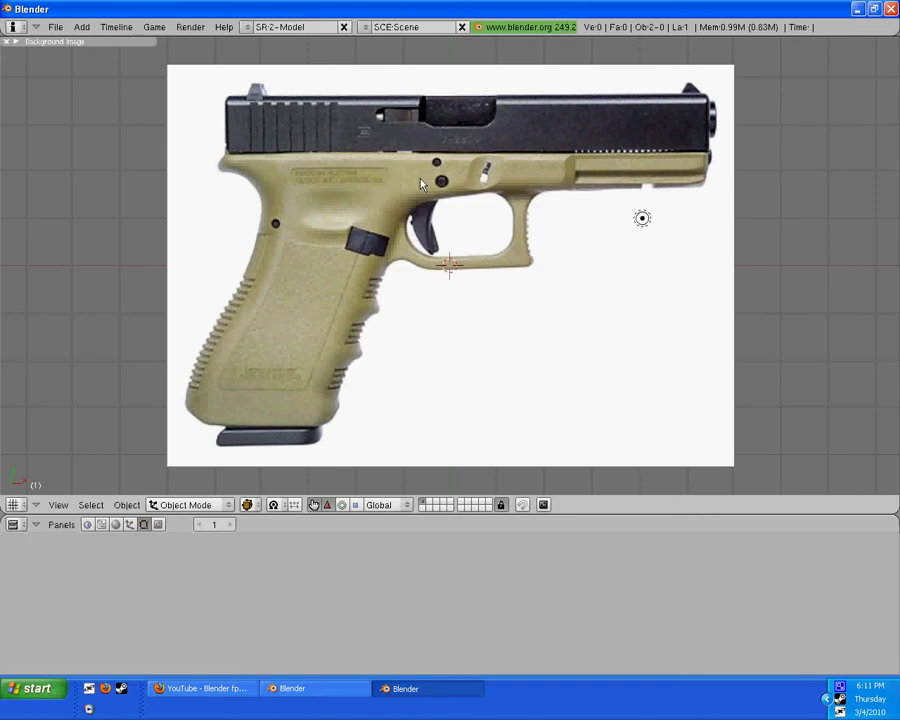
{"action": "scroll", "coordinate": [450, 155], "scroll_direction": "down", "scroll_amount": 2}
{"action": "scroll", "coordinate": [458, 274], "scroll_direction": "up", "scroll_amount": 3}
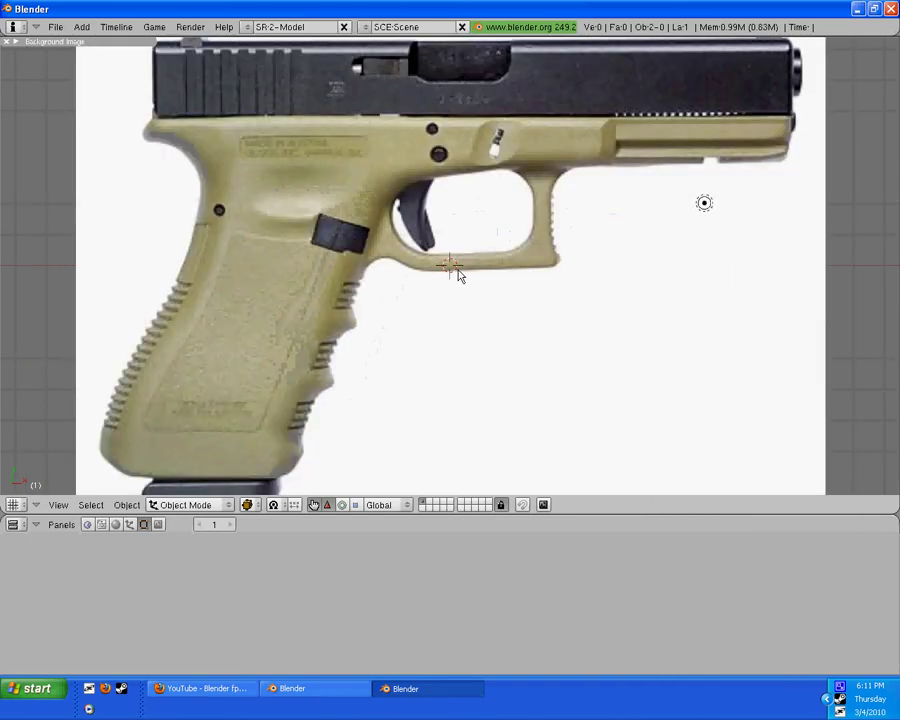
{"action": "scroll", "coordinate": [458, 274], "scroll_direction": "down", "scroll_amount": 2}
{"action": "scroll", "coordinate": [458, 274], "scroll_direction": "up", "scroll_amount": 1}
{"action": "scroll", "coordinate": [458, 273], "scroll_direction": "up", "scroll_amount": 2}
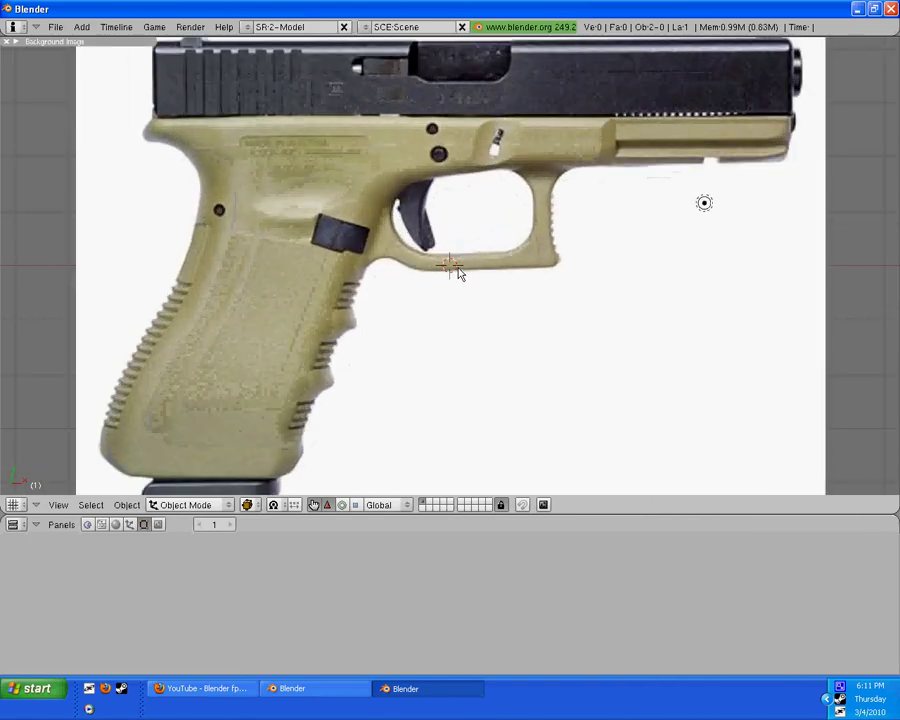
{"action": "scroll", "coordinate": [458, 274], "scroll_direction": "down", "scroll_amount": 3}
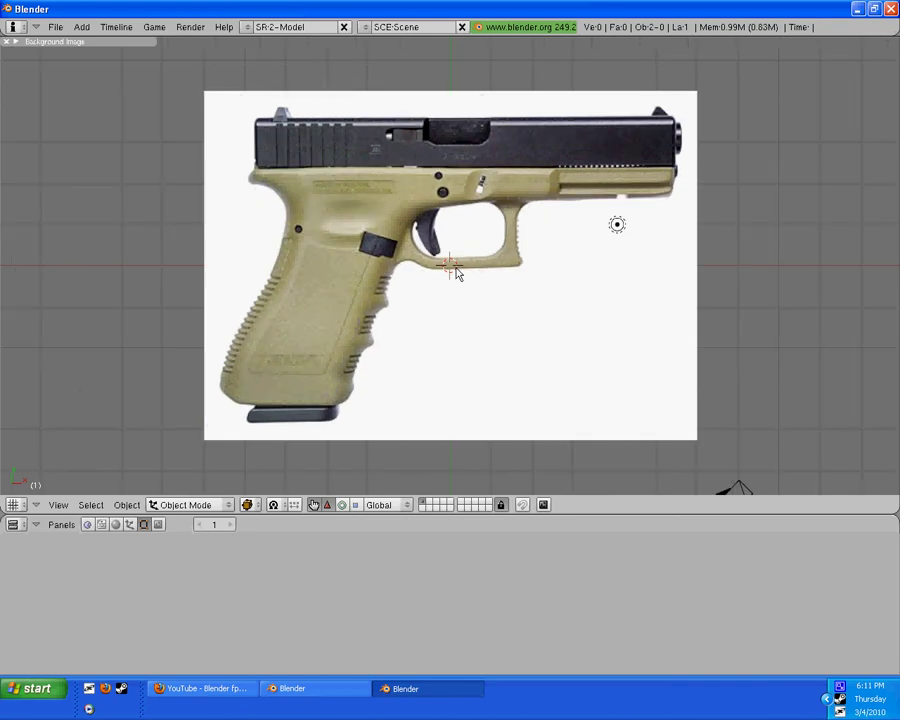
{"action": "scroll", "coordinate": [452, 268], "scroll_direction": "up", "scroll_amount": 2}
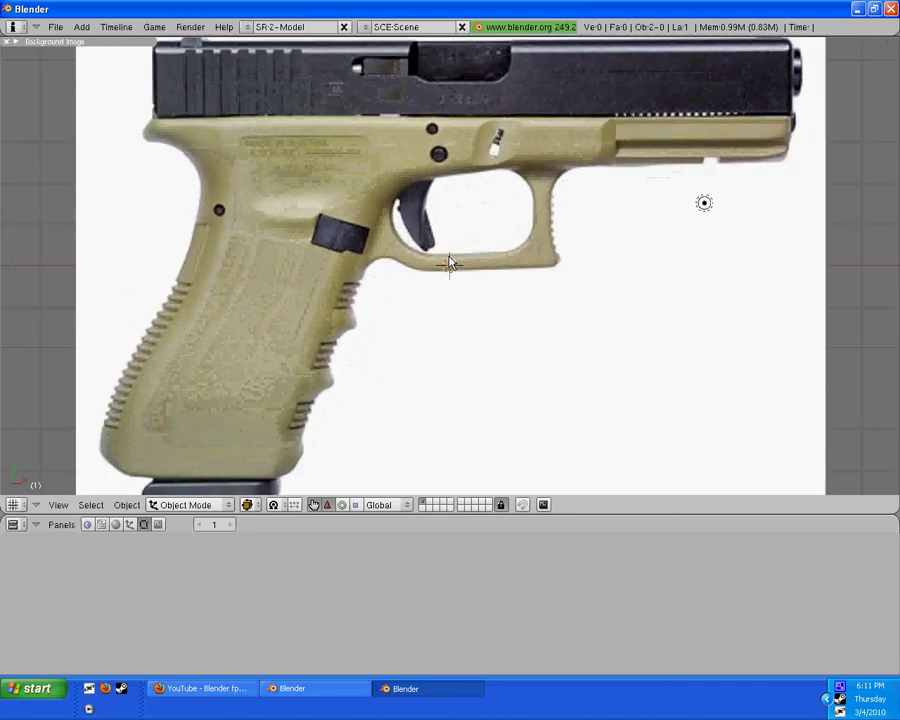